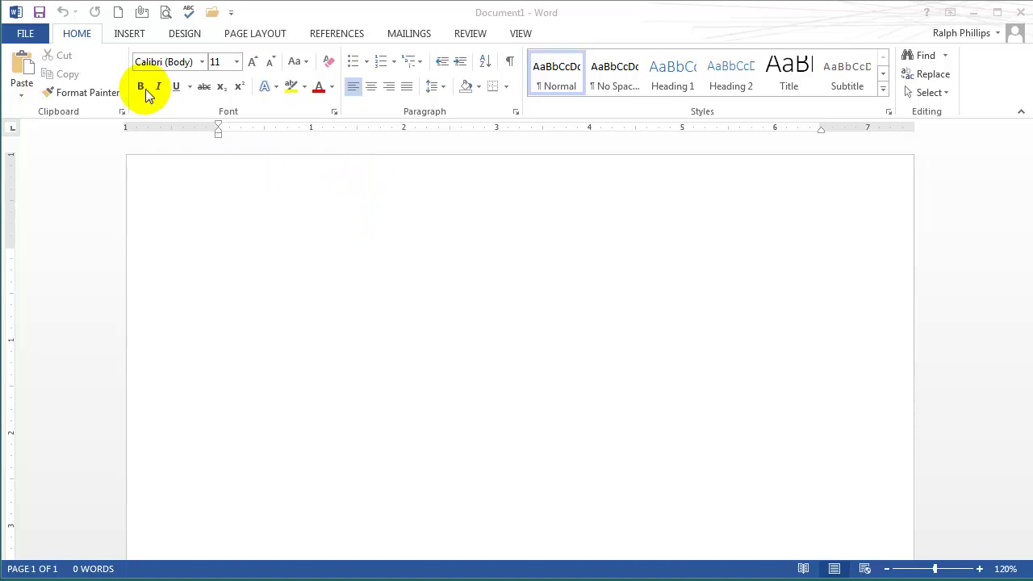
Start a label mail merge using the Avery US Letter product 5160 Easy Peel Address Labels.
click(407, 37)
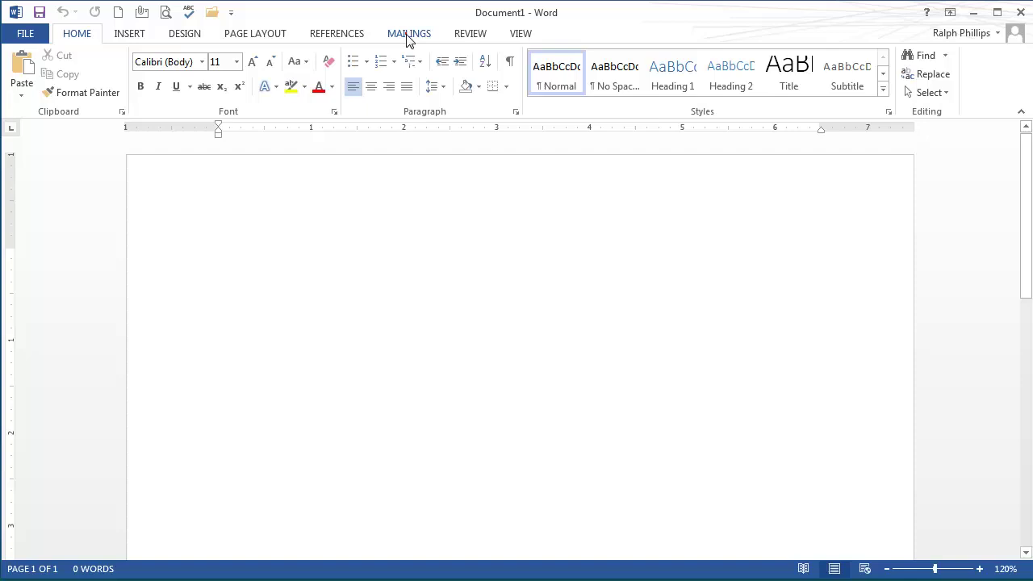
click(407, 34)
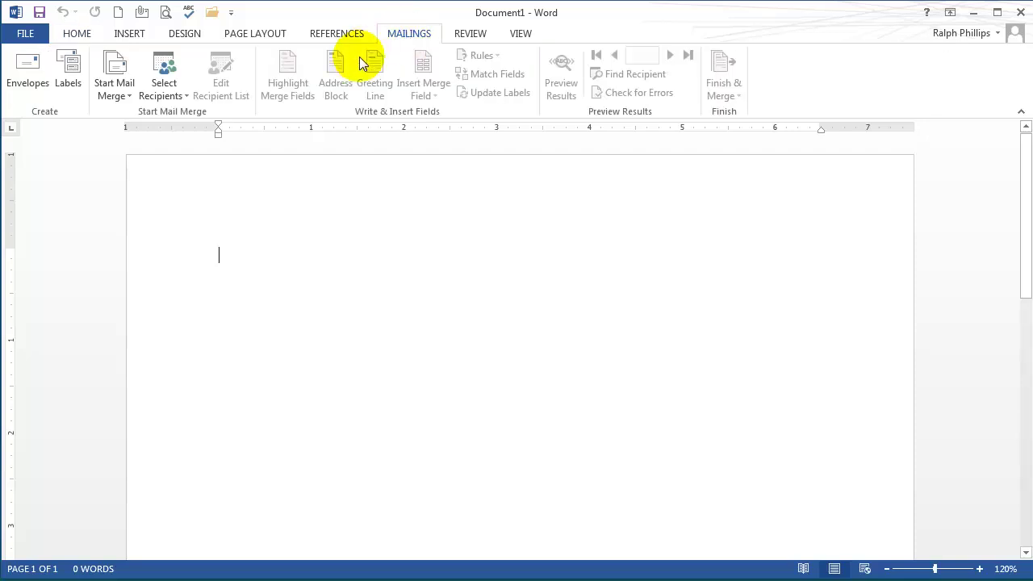
click(115, 90)
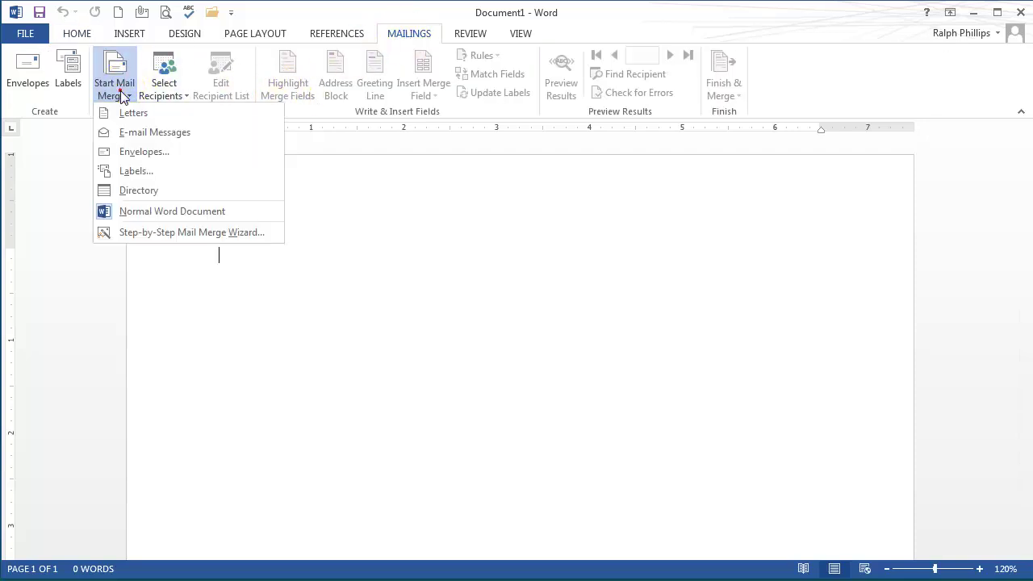
click(131, 172)
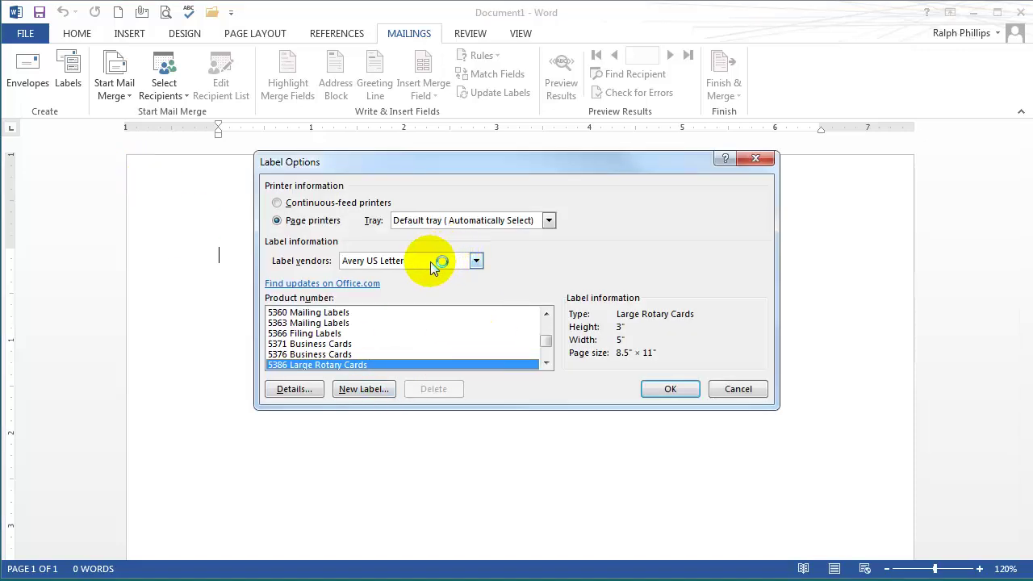
click(547, 326)
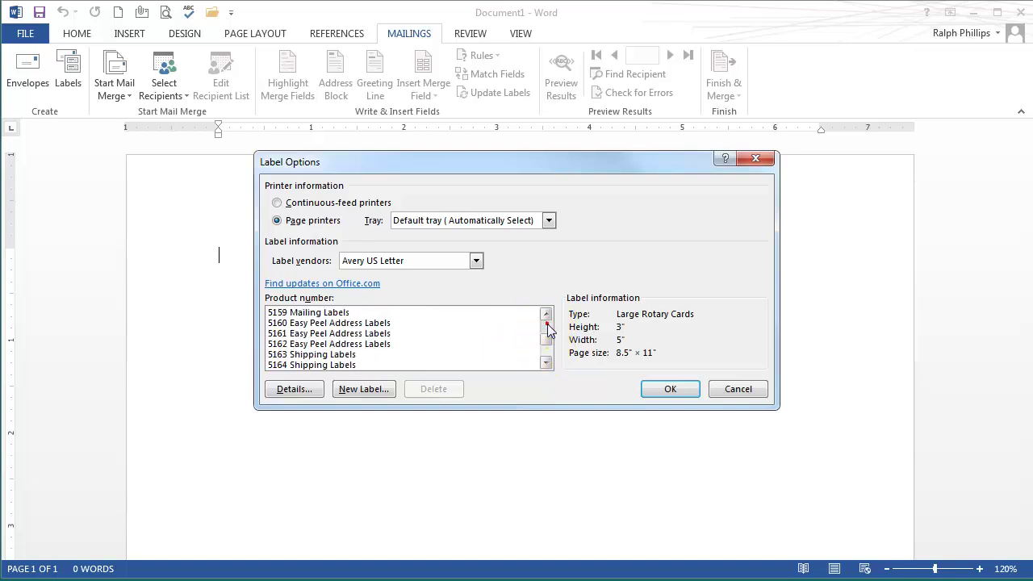
click(349, 324)
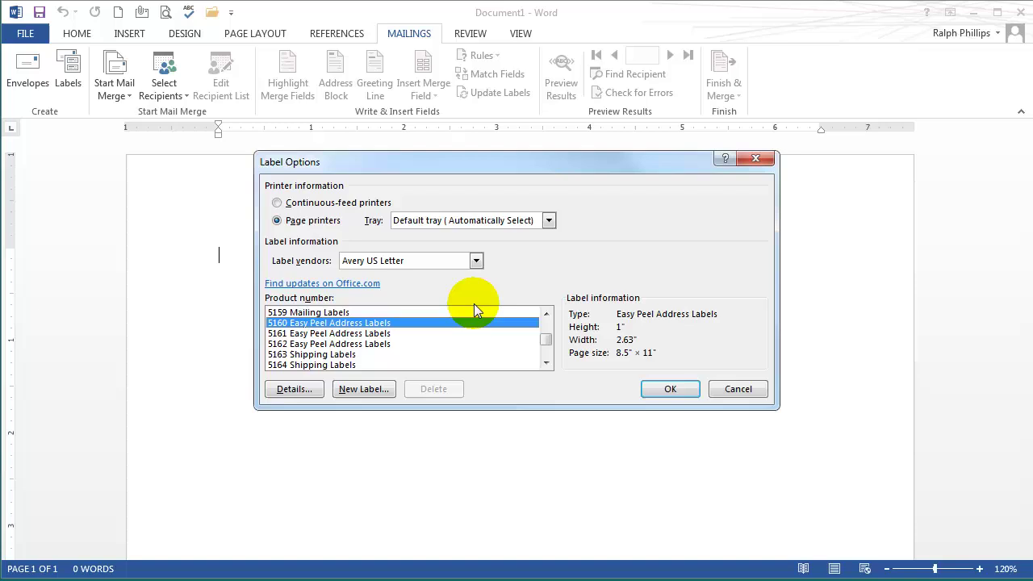
click(670, 390)
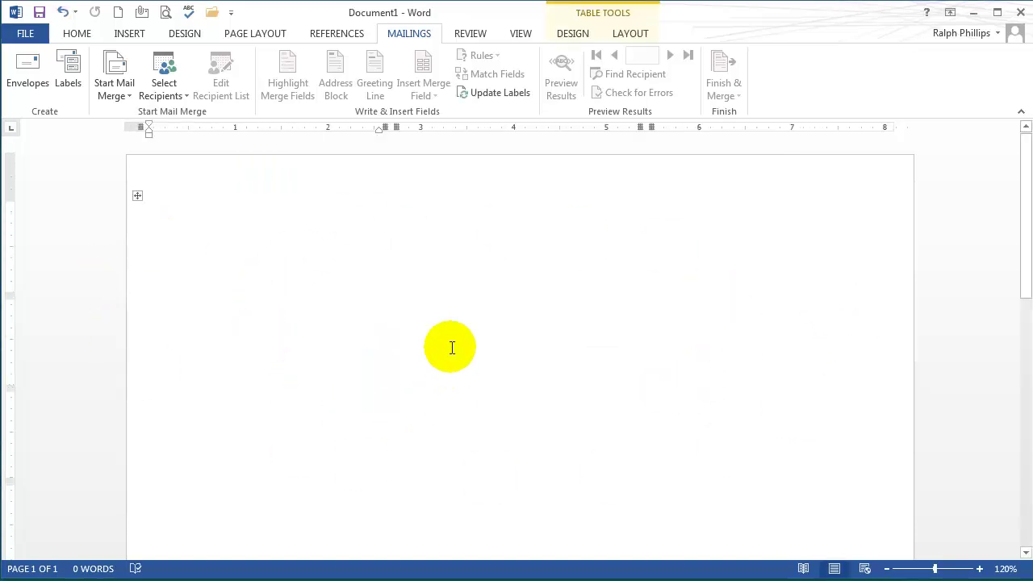
Apply all borders to the entire label table.
click(135, 198)
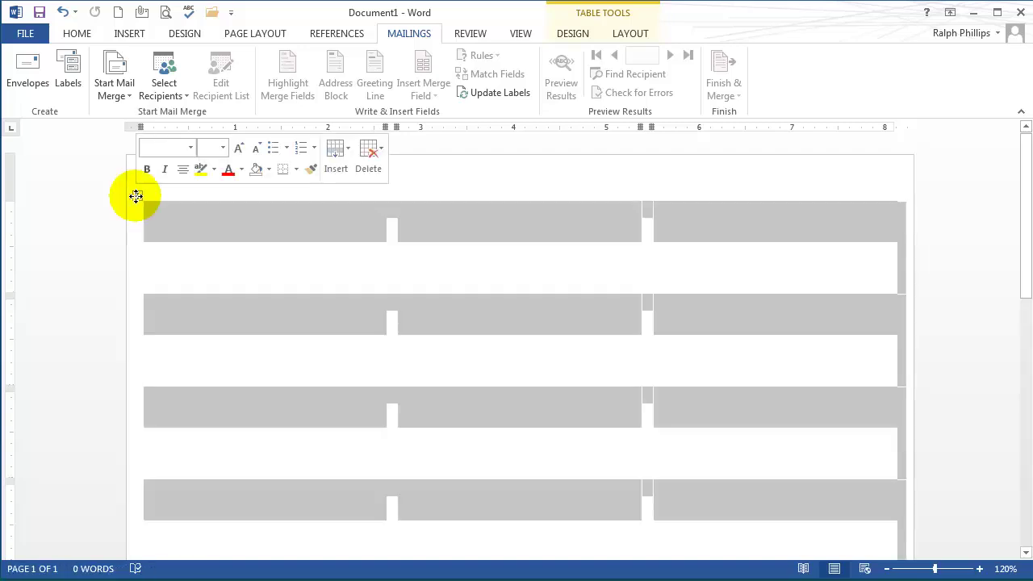
click(77, 33)
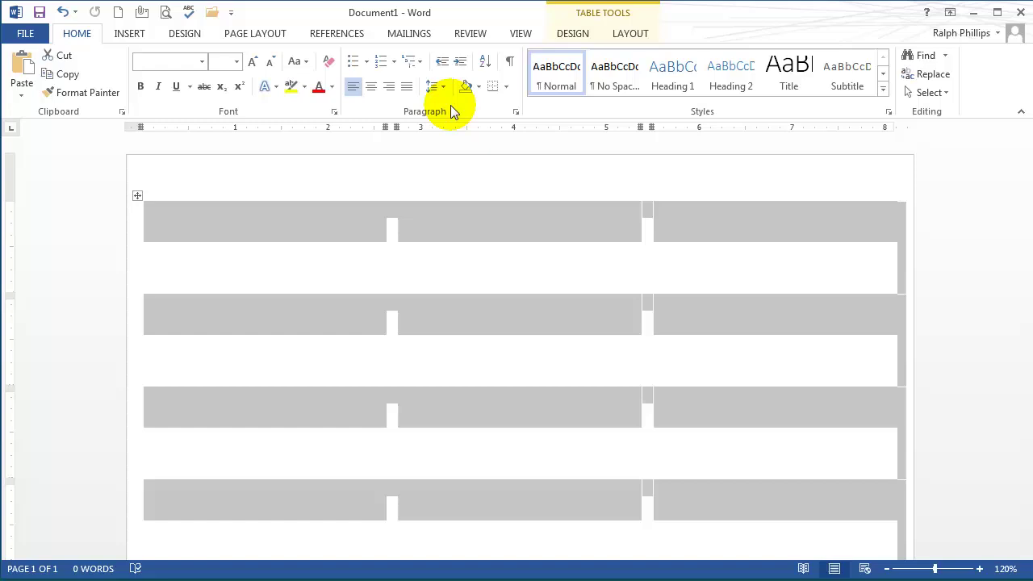
click(504, 89)
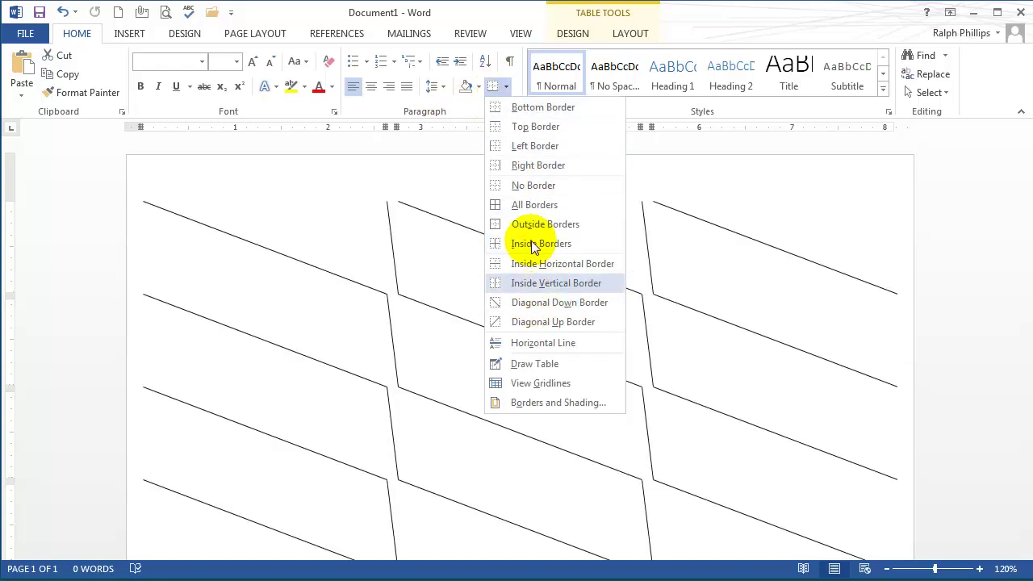
click(532, 207)
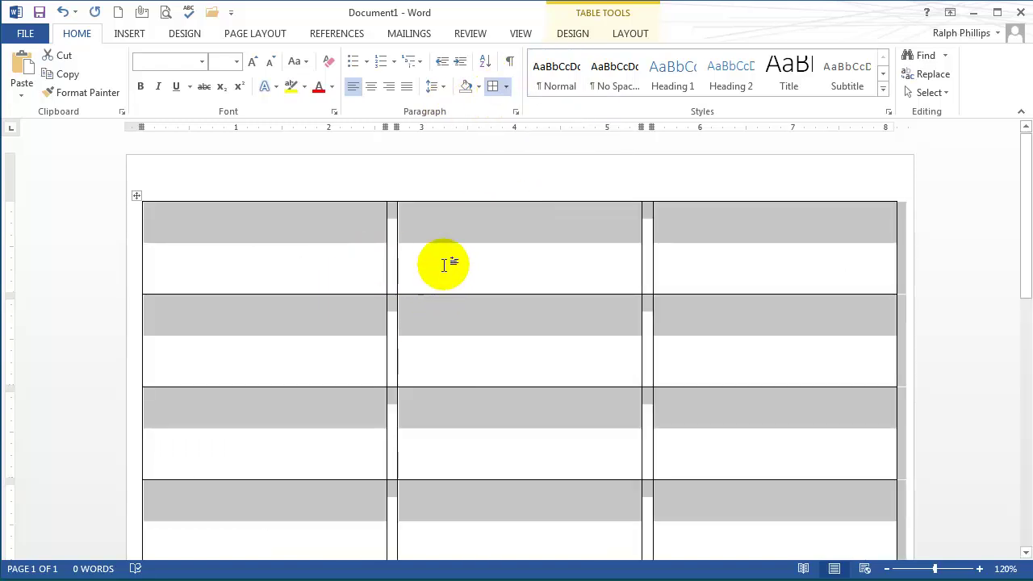
click(443, 265)
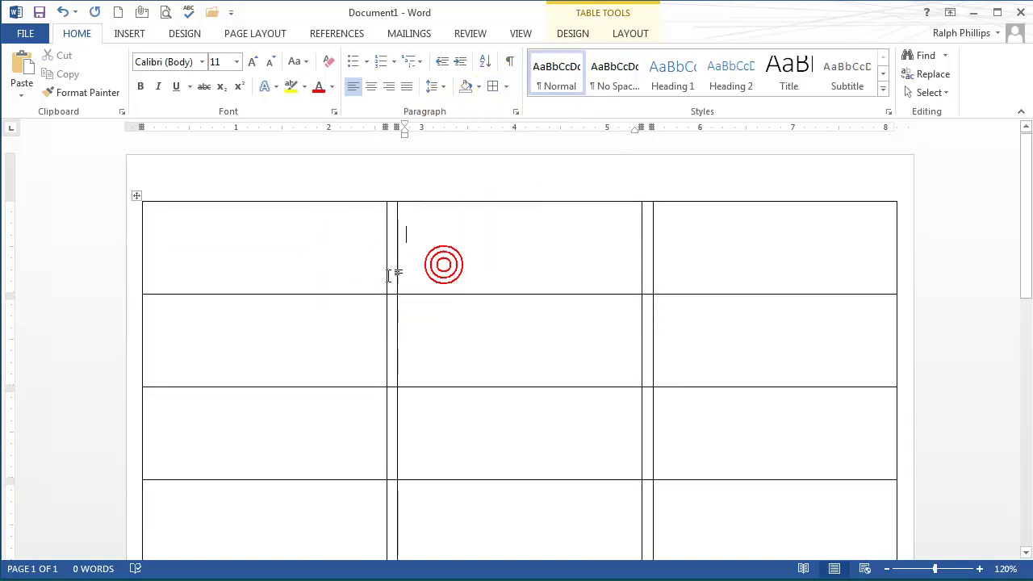
Use the existing list raw-data-for-databases.xlsx from the COCC Docs folder in Google Drive as recipients, choosing the '30 Customers$' table.
click(170, 216)
click(414, 36)
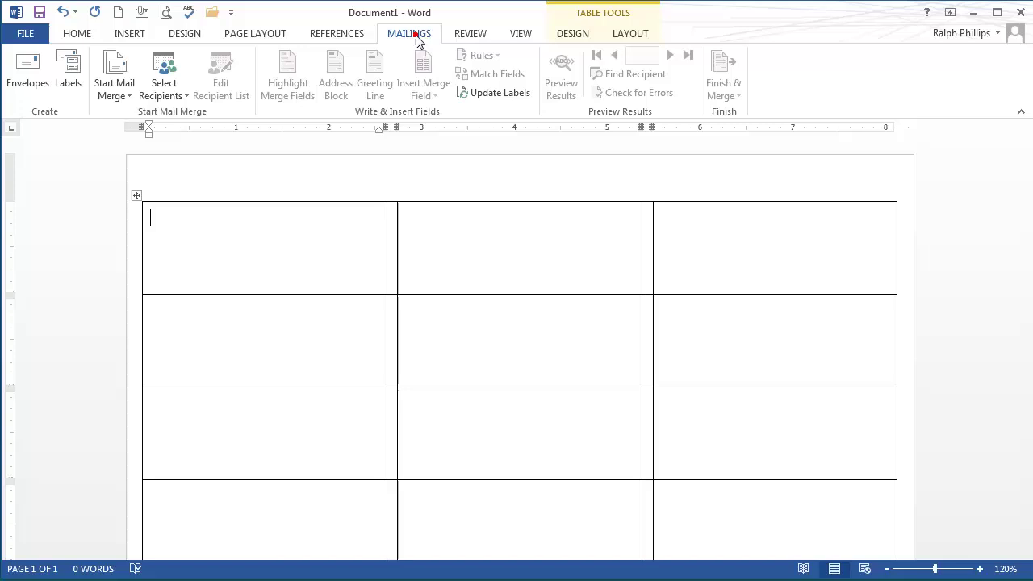
click(171, 92)
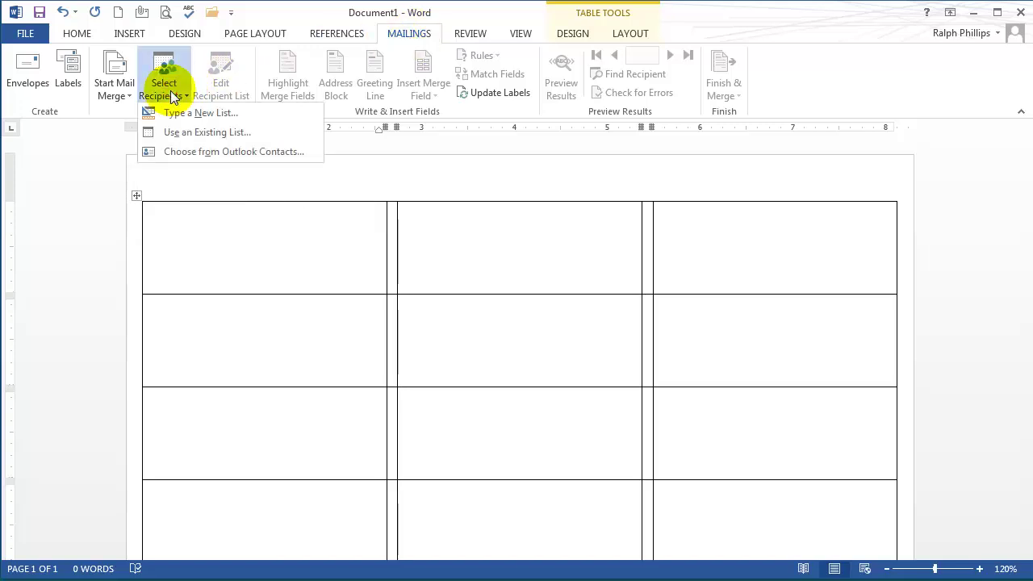
click(181, 133)
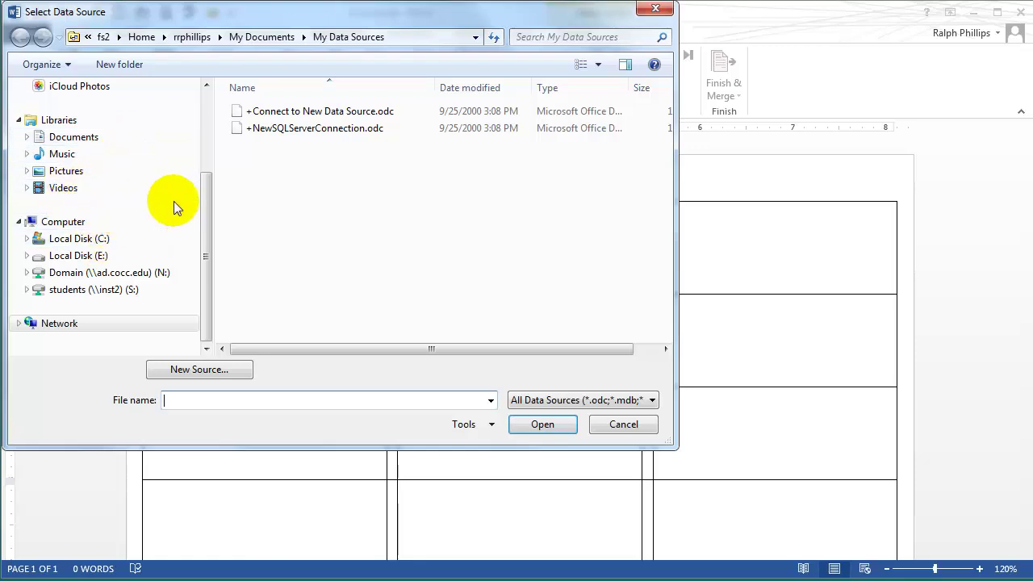
drag(207, 198, 210, 93)
click(80, 195)
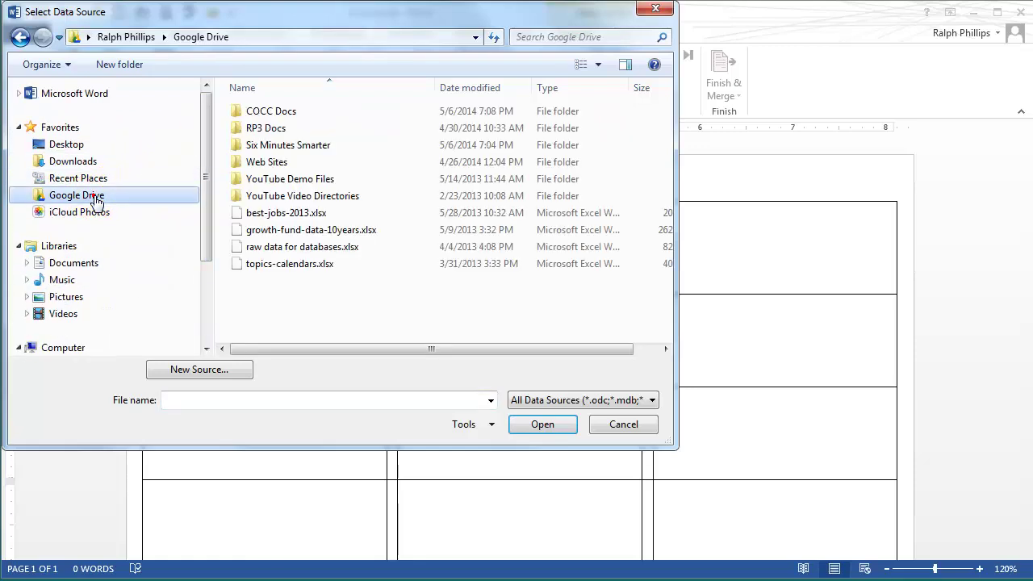
double_click(273, 114)
click(484, 87)
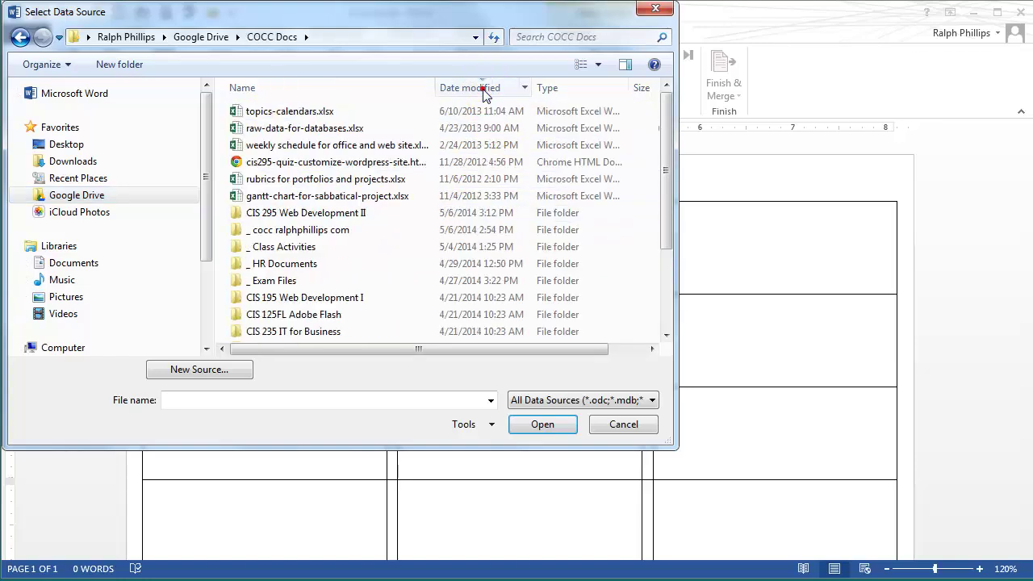
click(312, 135)
double_click(311, 131)
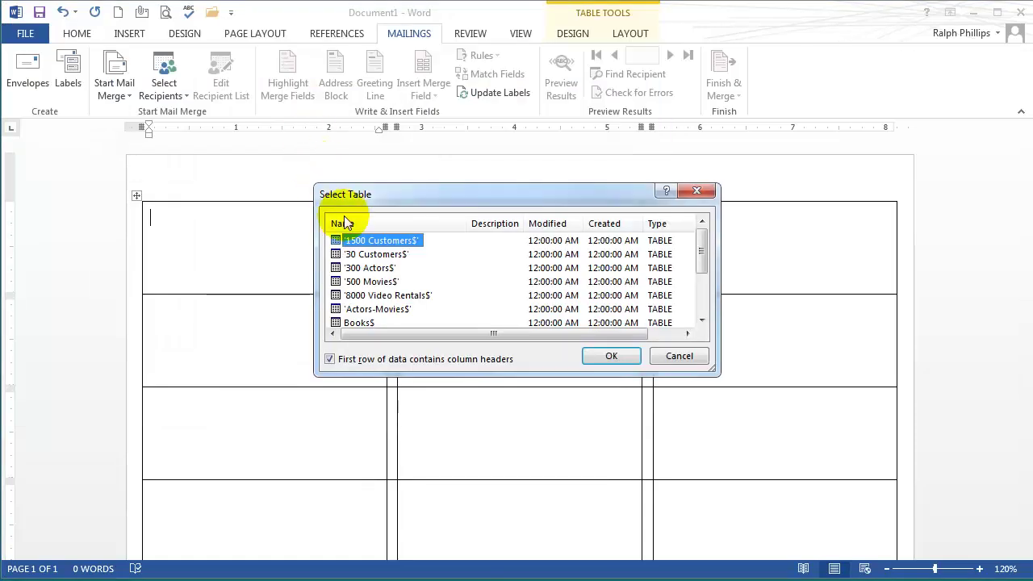
click(359, 256)
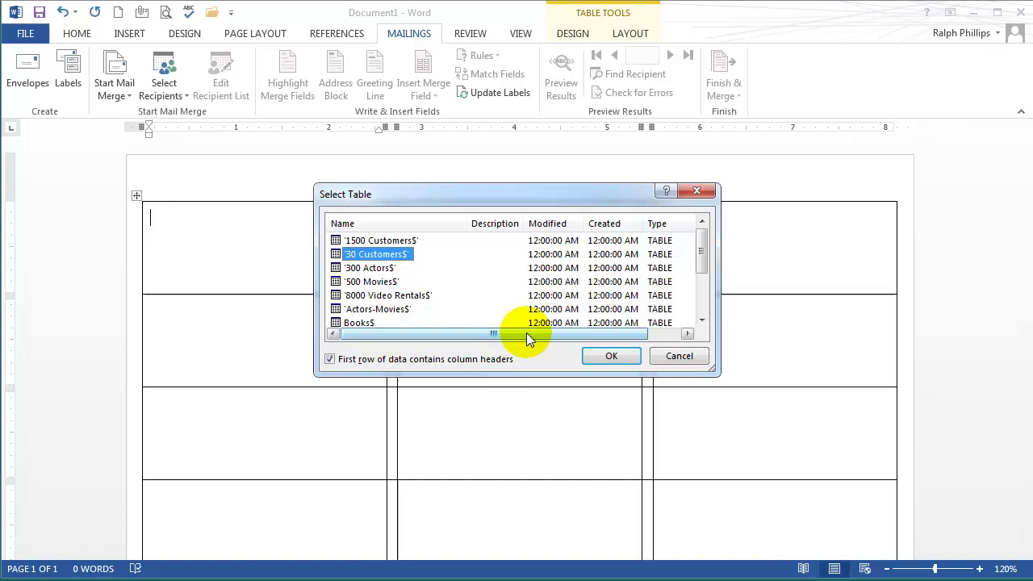
click(609, 358)
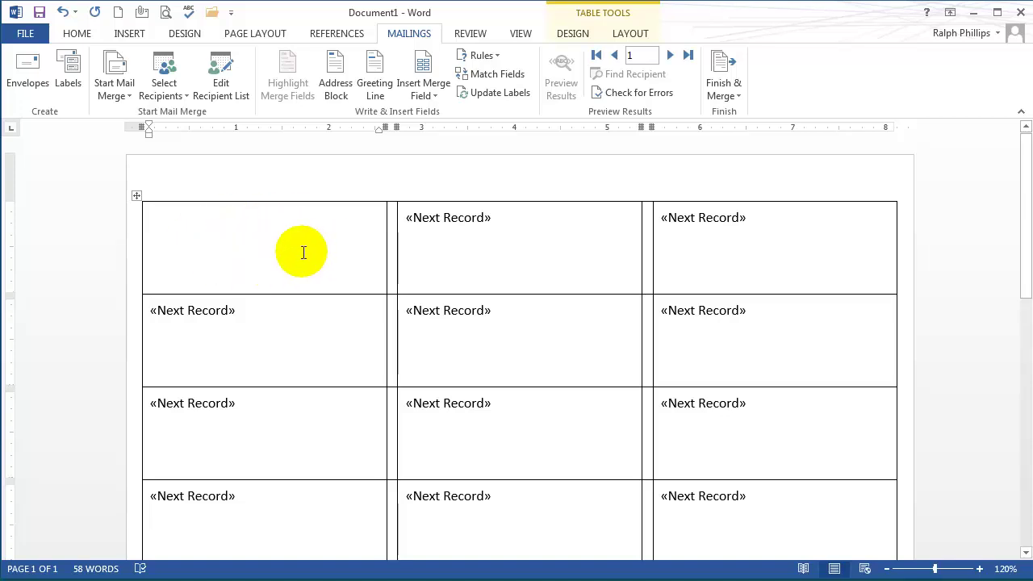
Insert the CustFirst and CustLast merge fields, separated by a space, in the first label, with CustADD on a second line.
click(423, 94)
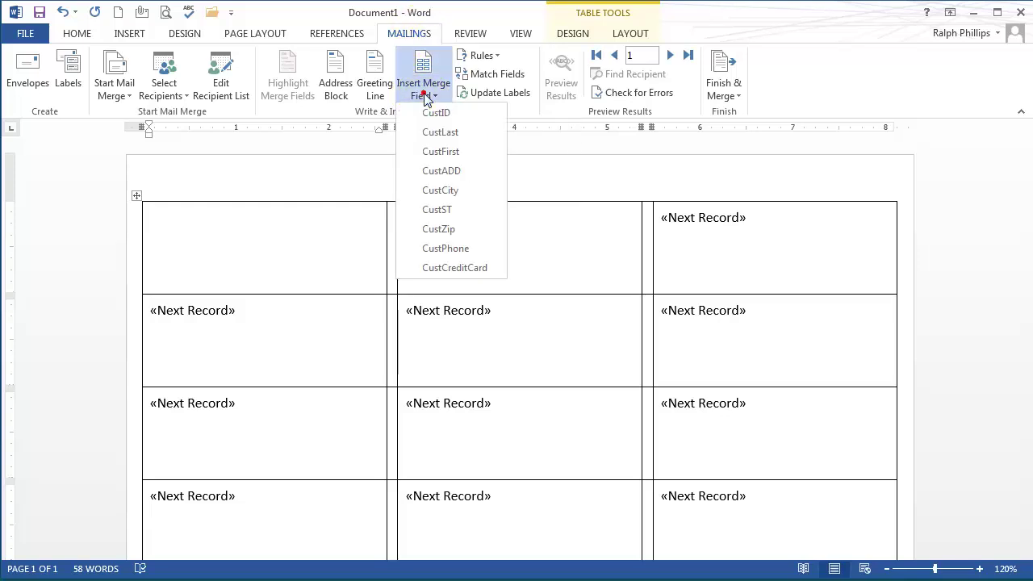
click(443, 151)
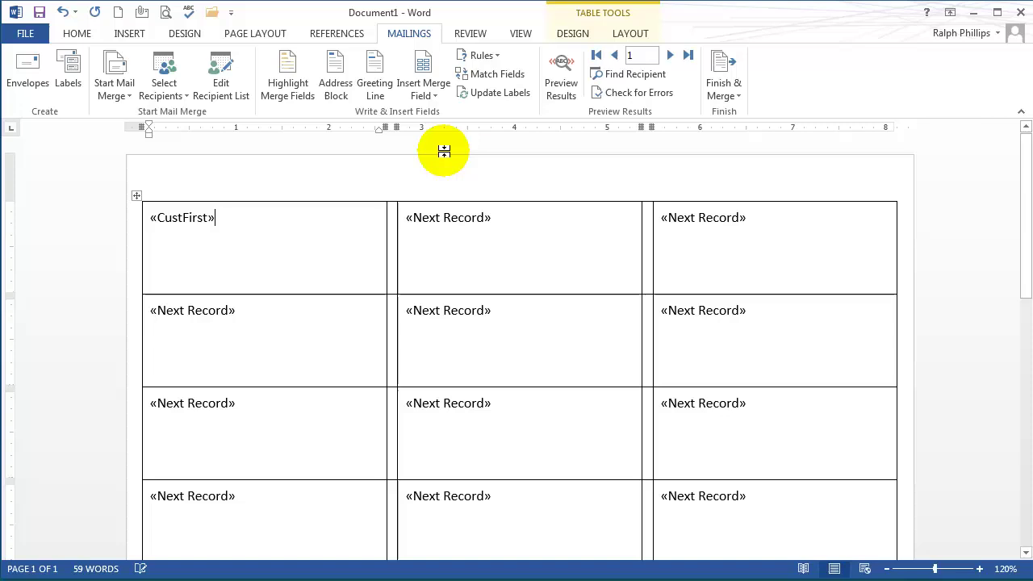
click(425, 92)
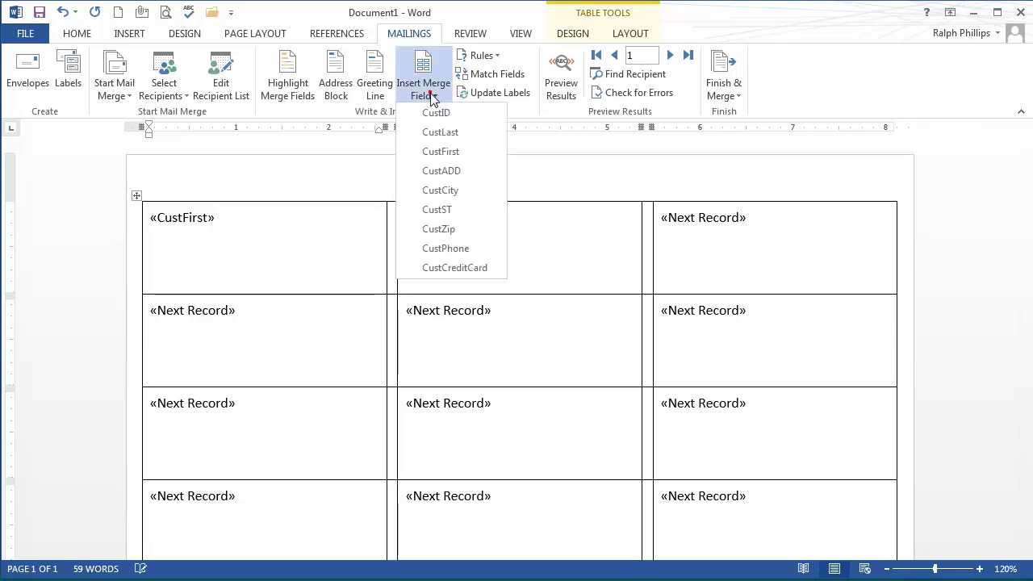
click(441, 134)
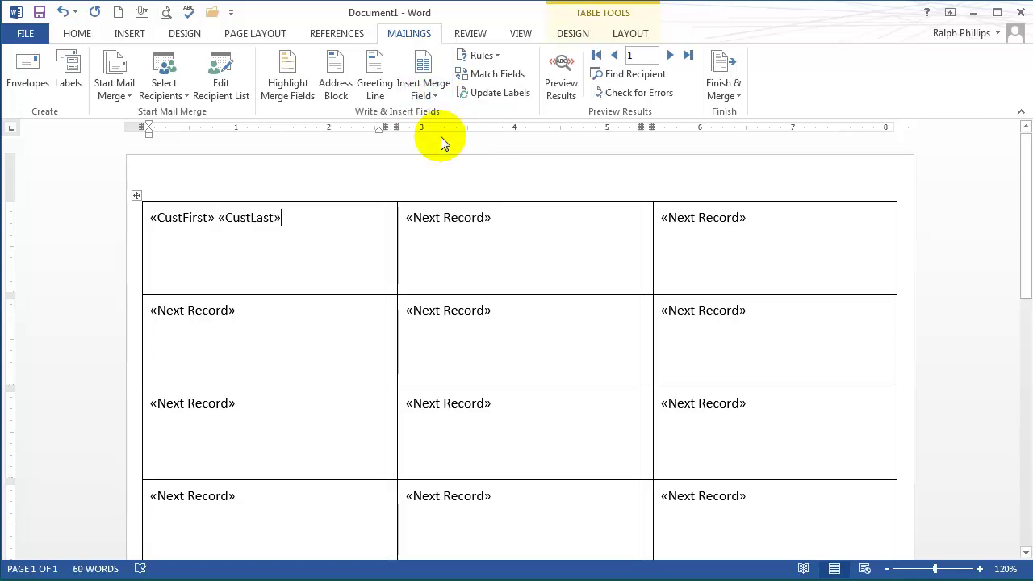
key(Return)
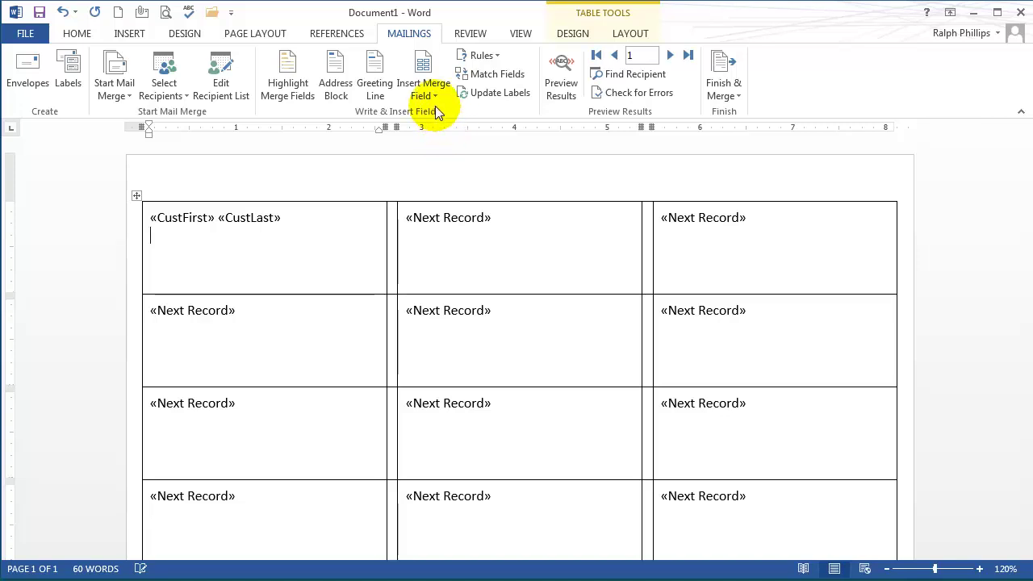
click(435, 100)
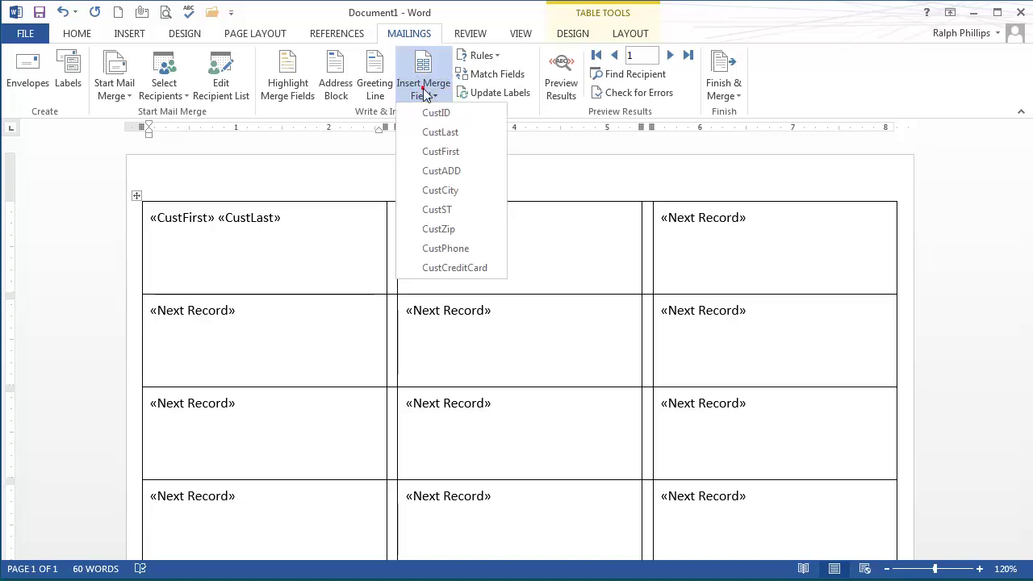
click(451, 170)
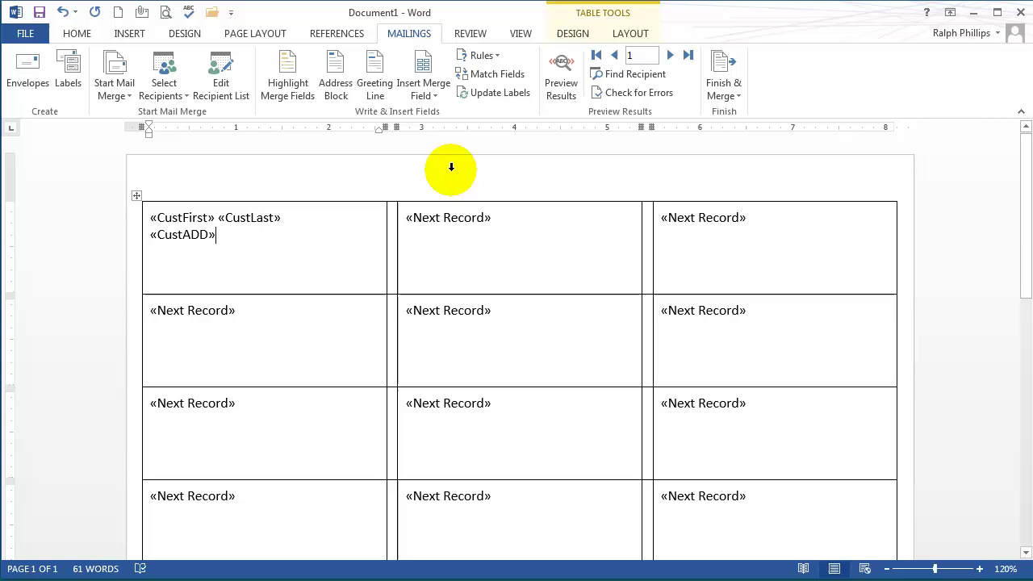
Add a third line to the first label with the merge fields CustCity, CustST and CustZip, placing a comma and space after the city.
key(Return)
click(425, 90)
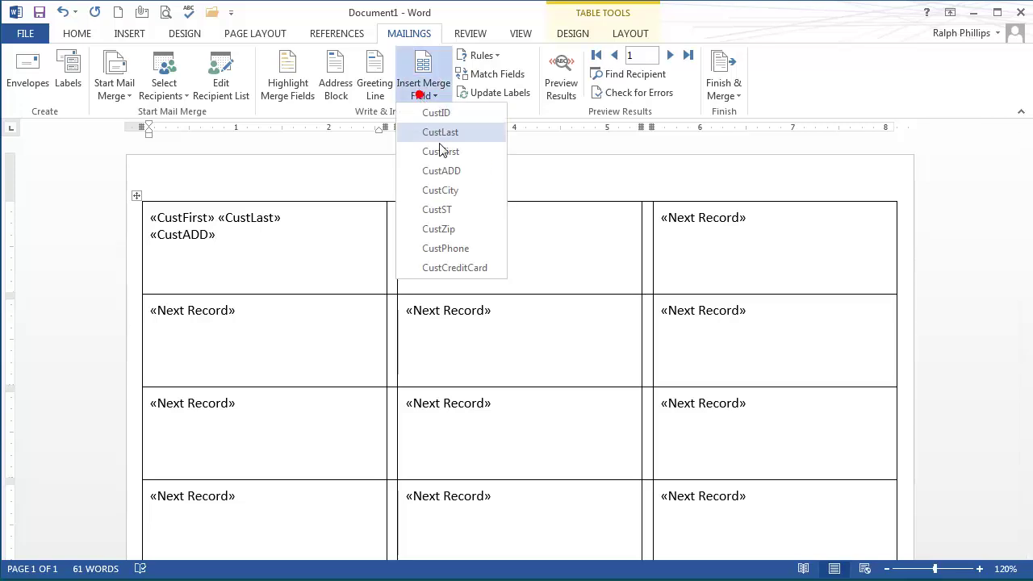
click(451, 191)
text(,)
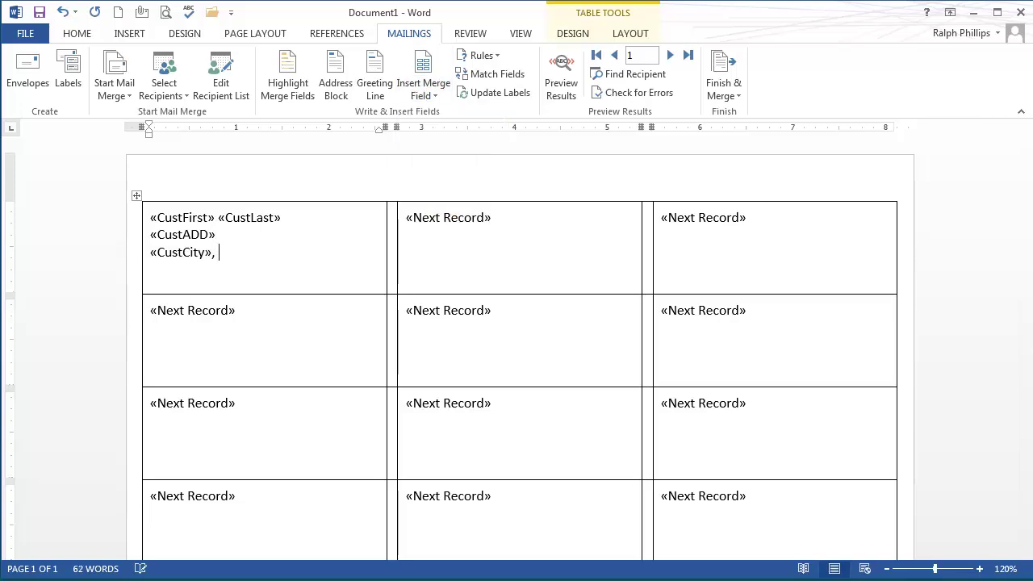
click(438, 97)
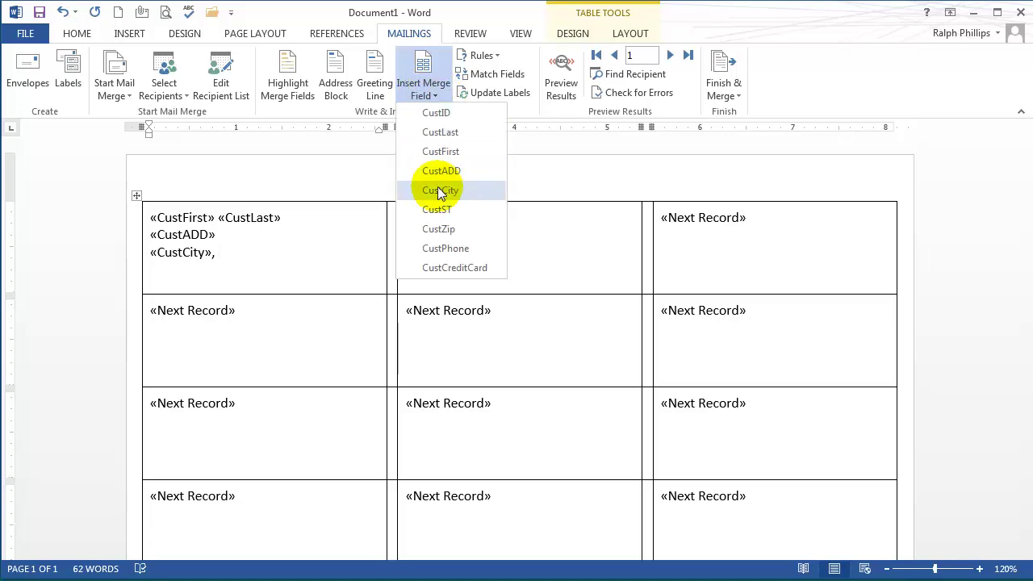
click(442, 208)
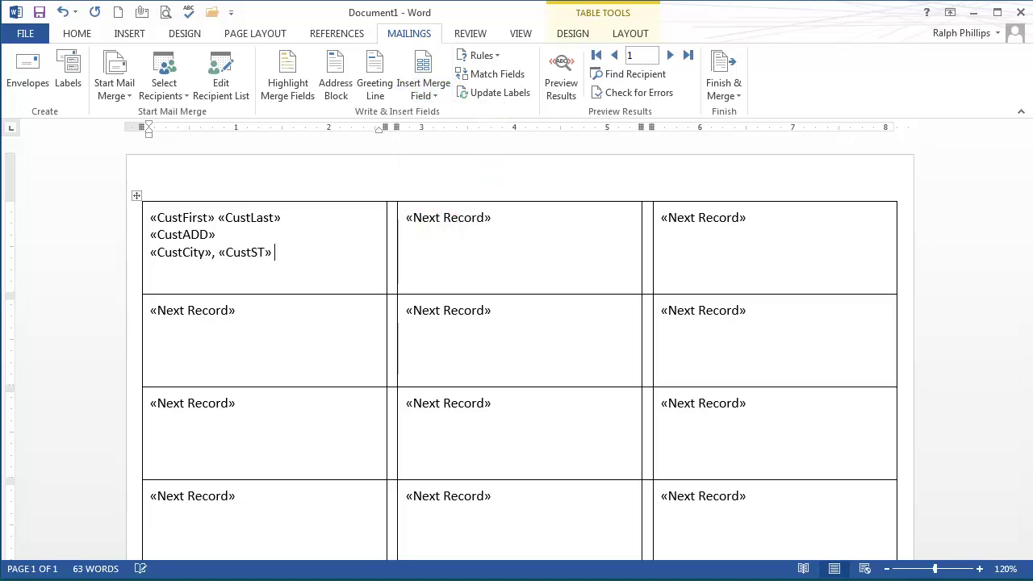
click(427, 96)
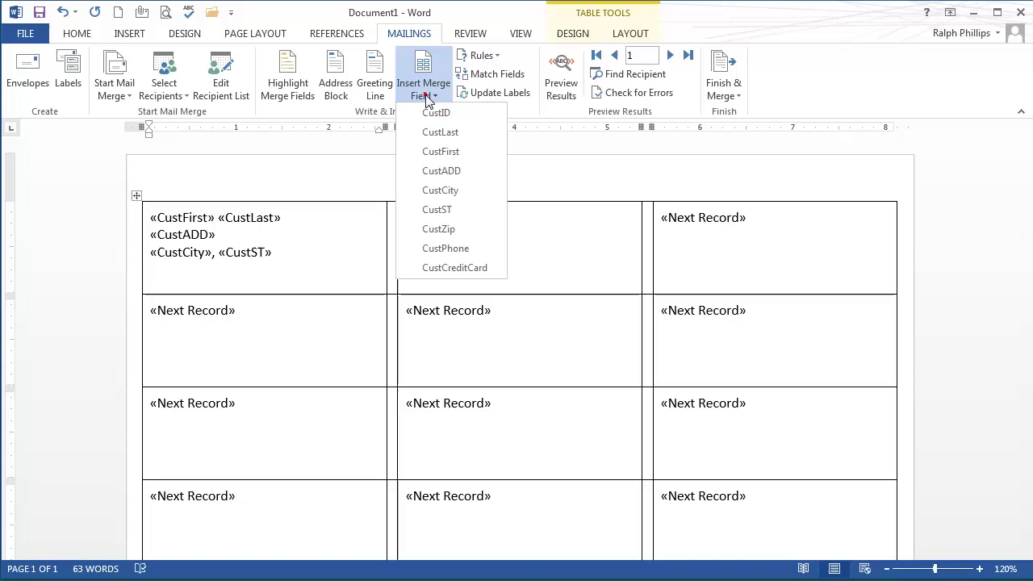
click(448, 230)
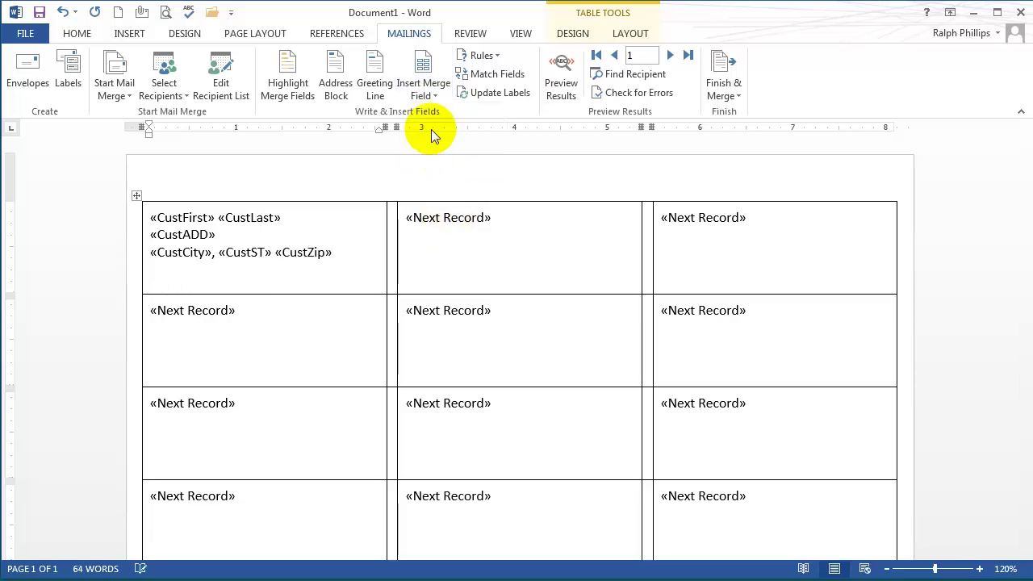
click(426, 94)
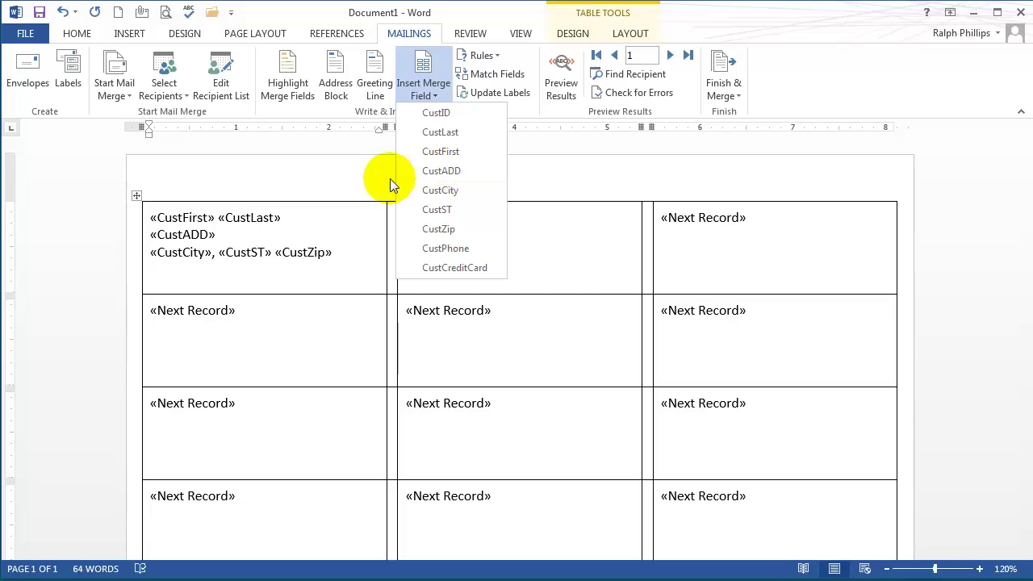
click(307, 187)
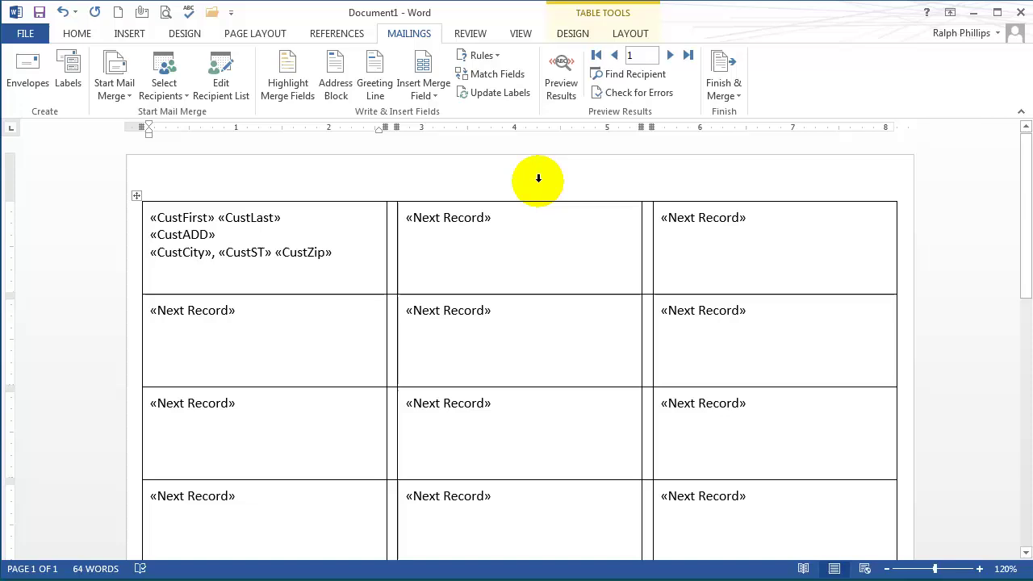
Update all labels with the first label's merge fields and preview the merged customer addresses across the sheet.
click(490, 101)
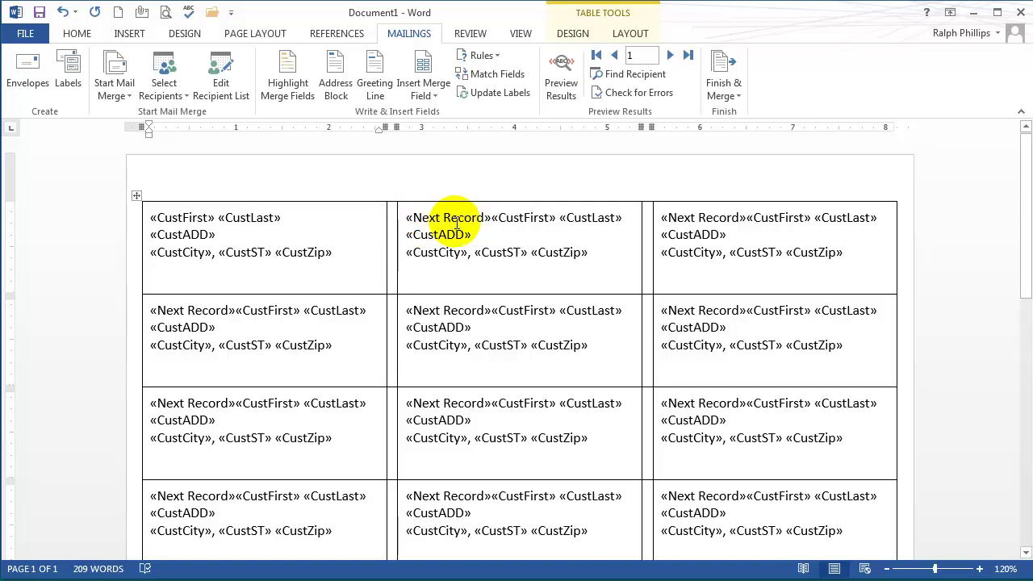
click(562, 64)
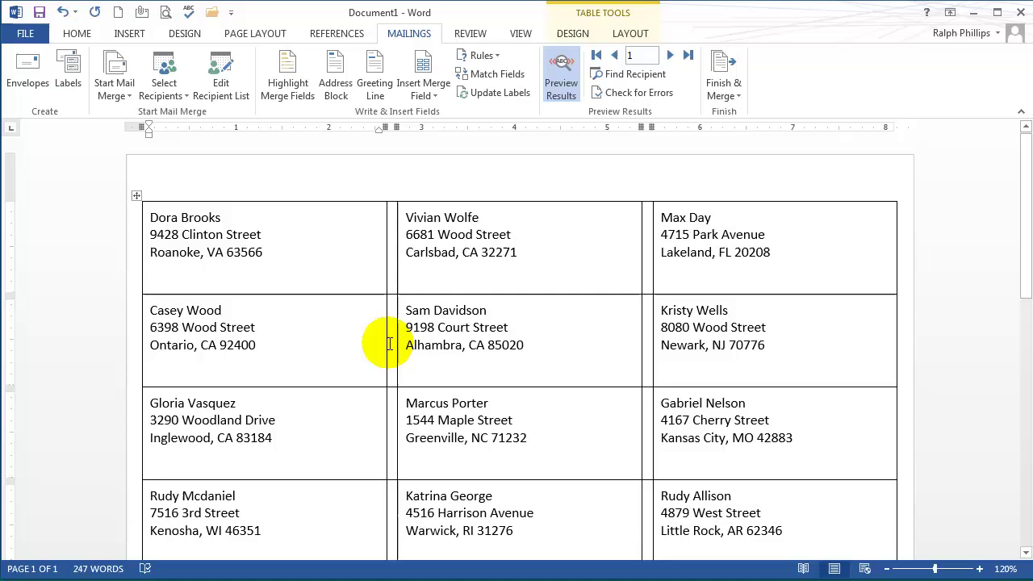
scroll(420, 343, down, 7)
scroll(423, 344, down, 6)
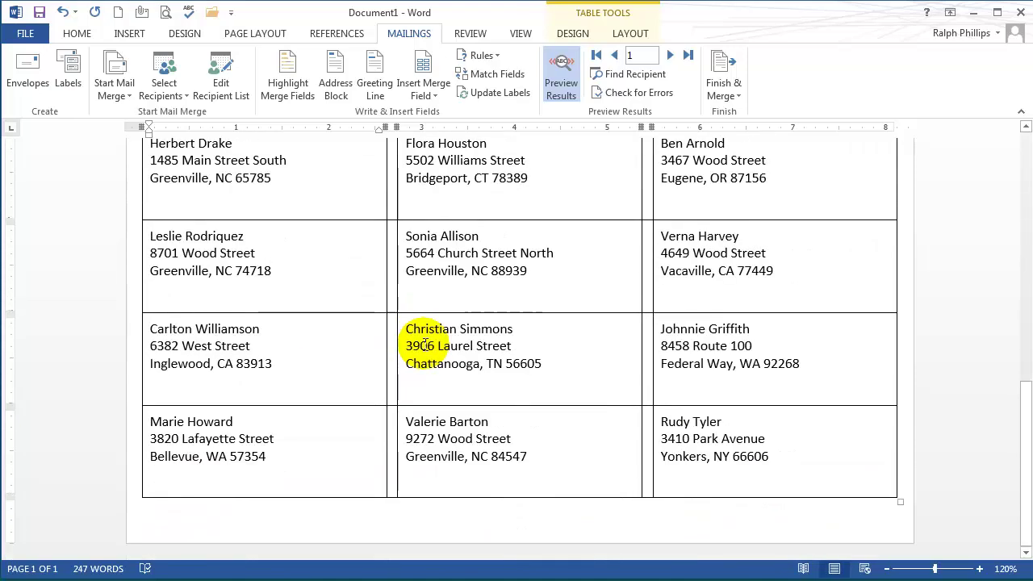
scroll(426, 343, up, 13)
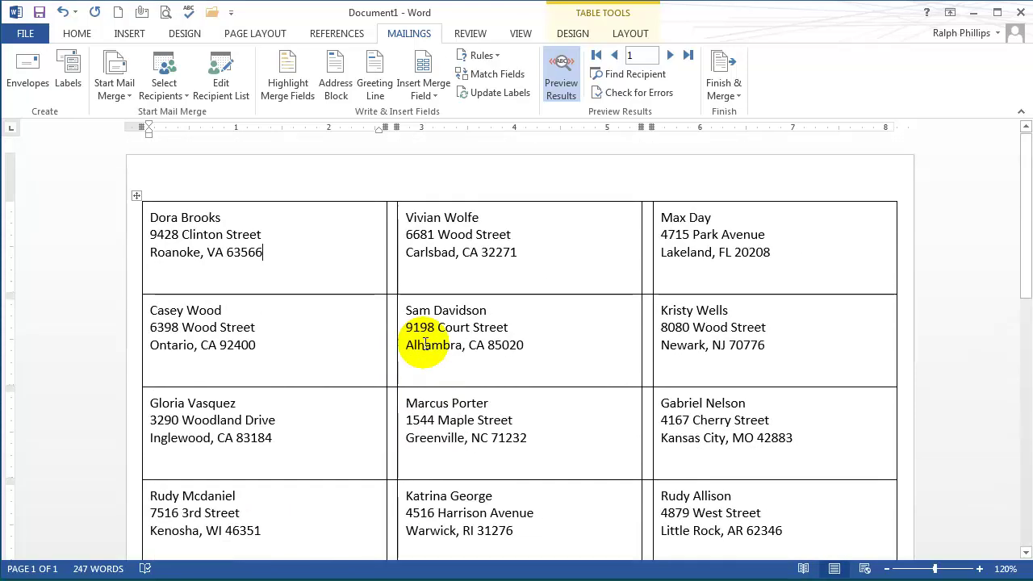
click(561, 76)
Remove all borders from the entire label table.
click(137, 195)
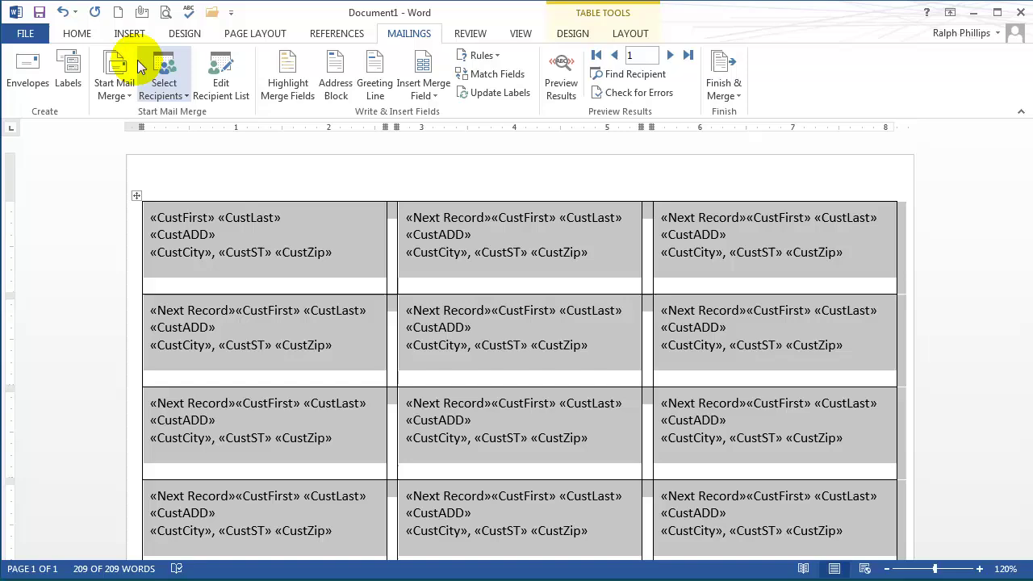
click(78, 33)
click(505, 87)
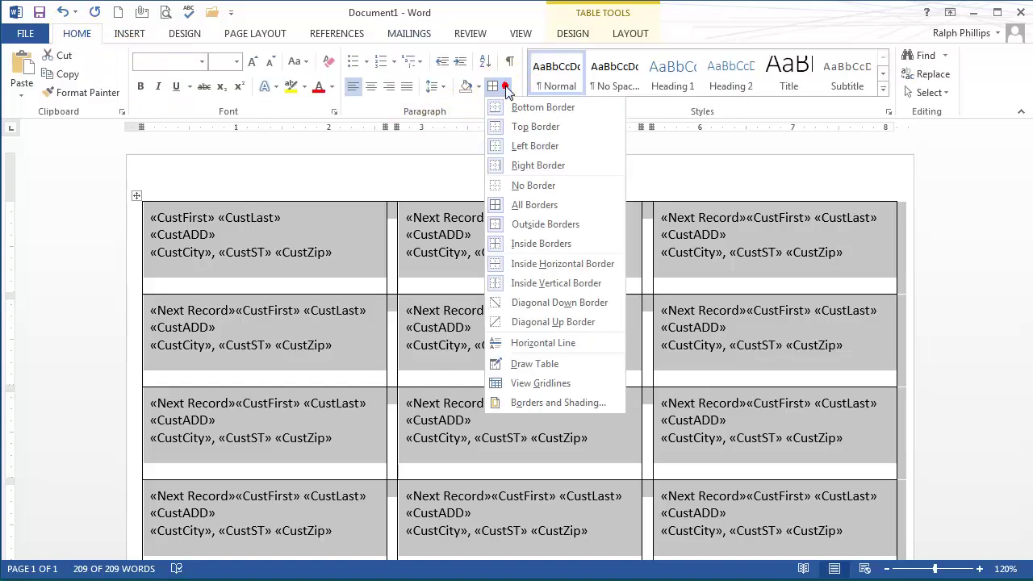
click(533, 185)
click(340, 252)
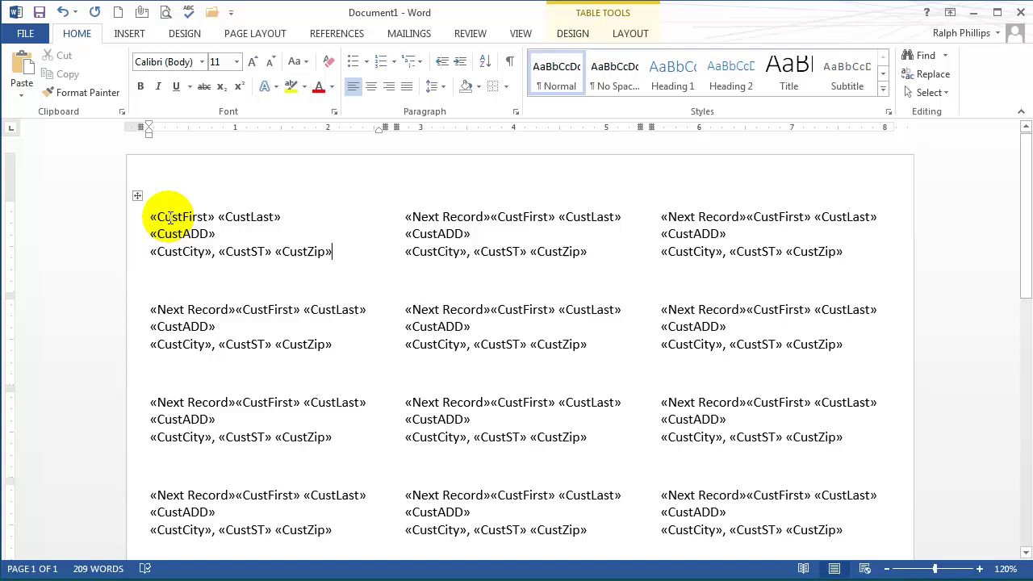
Search Office.com Clip Art for "ice cream" and insert the fudge-topped cone after CustADD in the first label, with Square text wrapping.
click(293, 229)
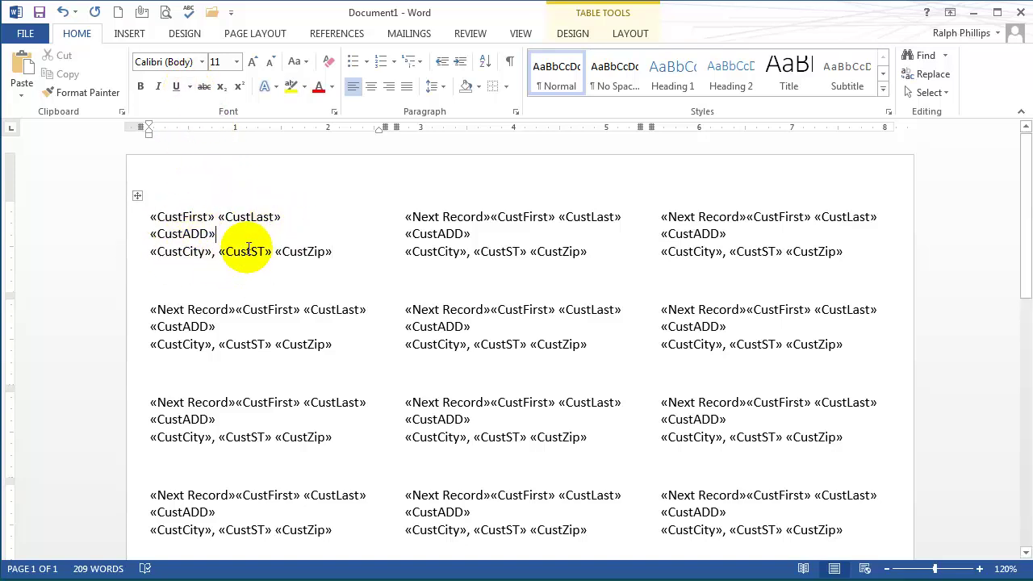
click(133, 37)
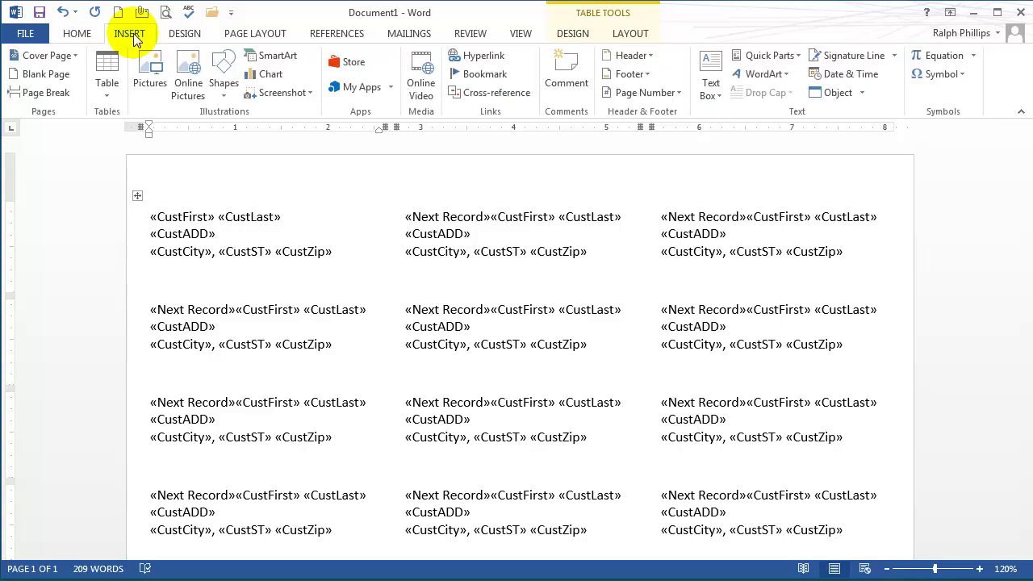
click(186, 86)
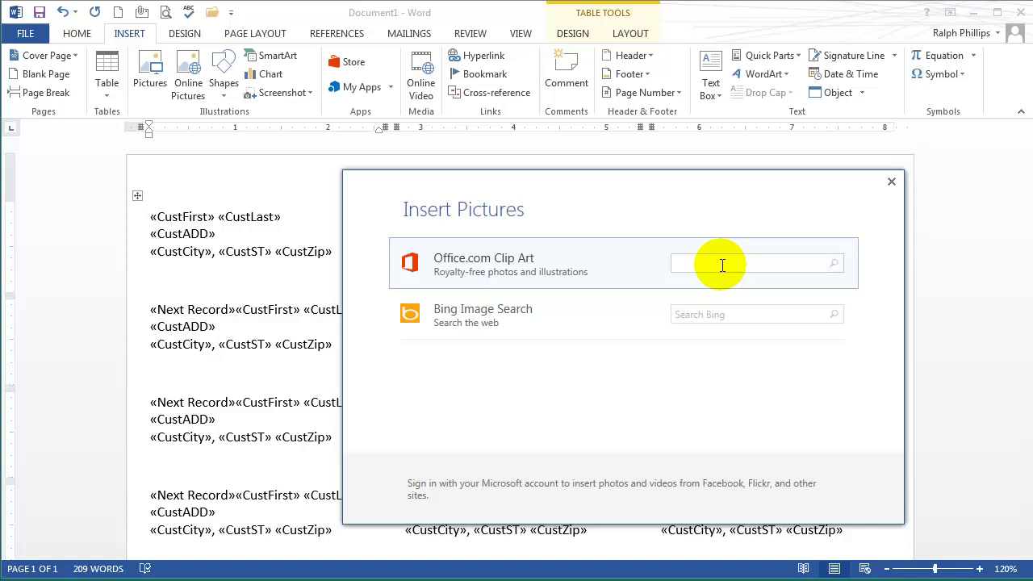
click(718, 265)
key(Return)
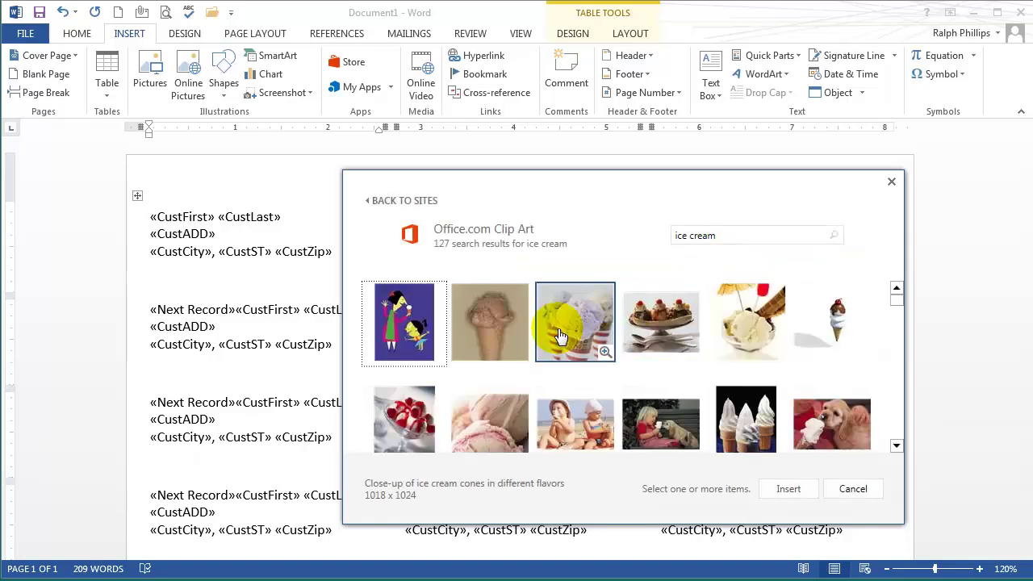
click(839, 322)
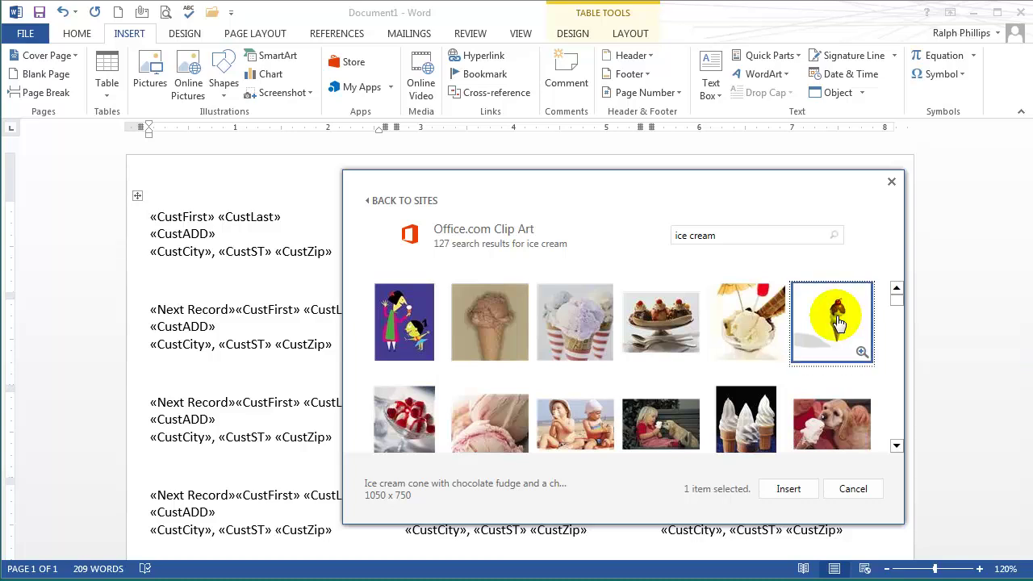
click(788, 489)
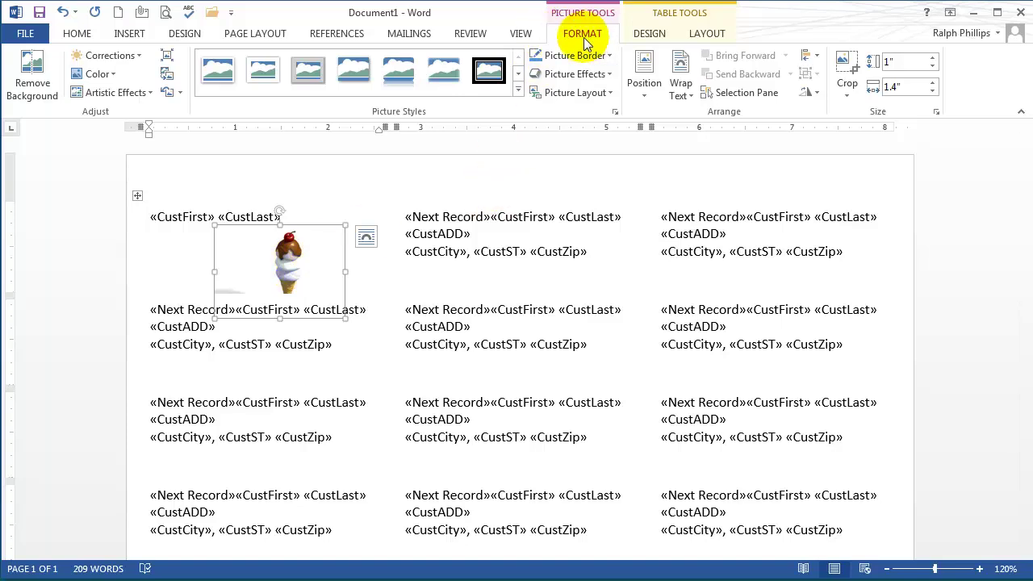
click(680, 94)
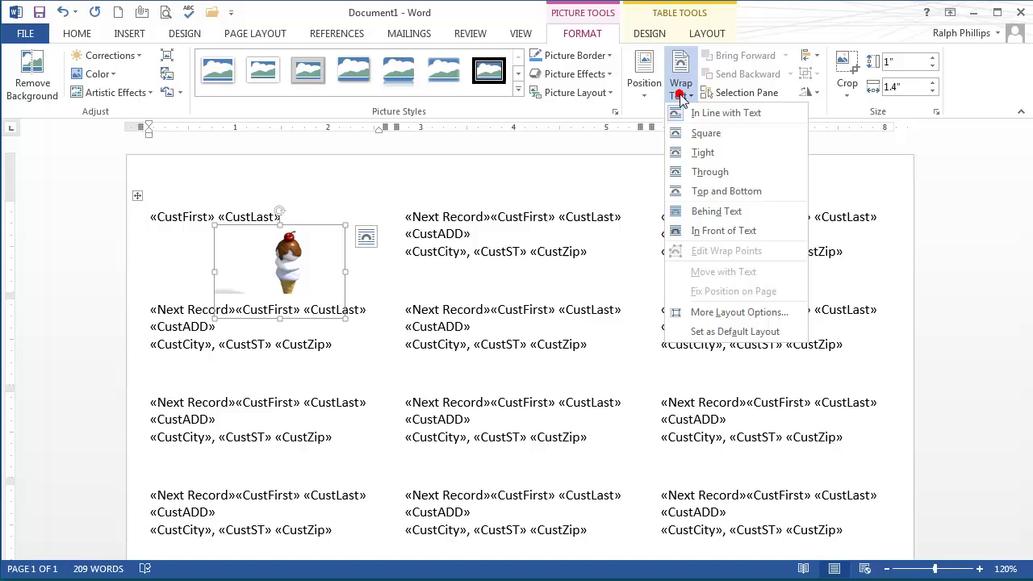
click(706, 135)
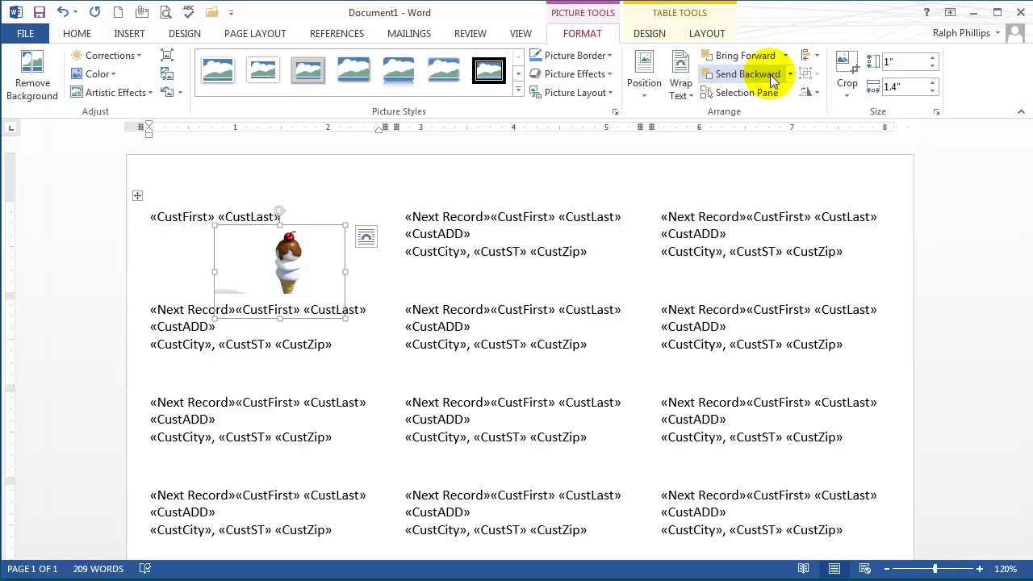
Crop the ice cream picture to about 0.9" high by 0.5" wide and move it to the right of the first label's address.
click(845, 68)
drag(215, 272, 265, 272)
drag(341, 272, 311, 270)
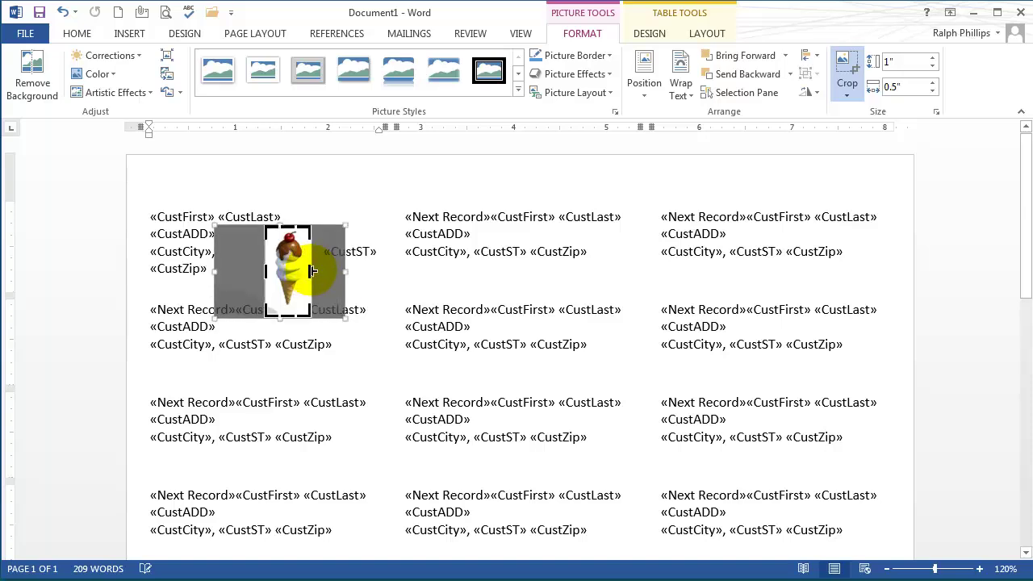
drag(287, 317, 288, 309)
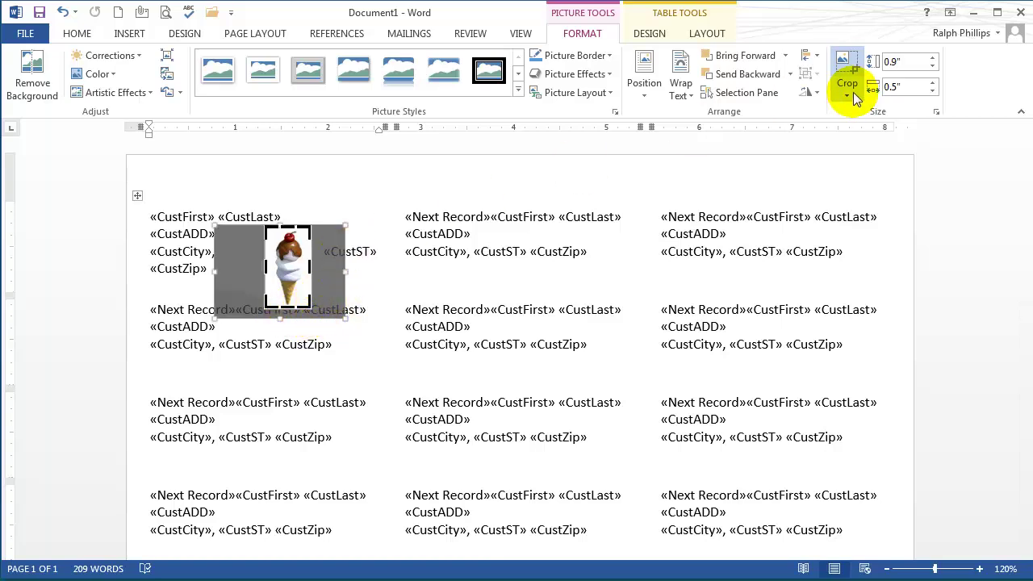
click(845, 64)
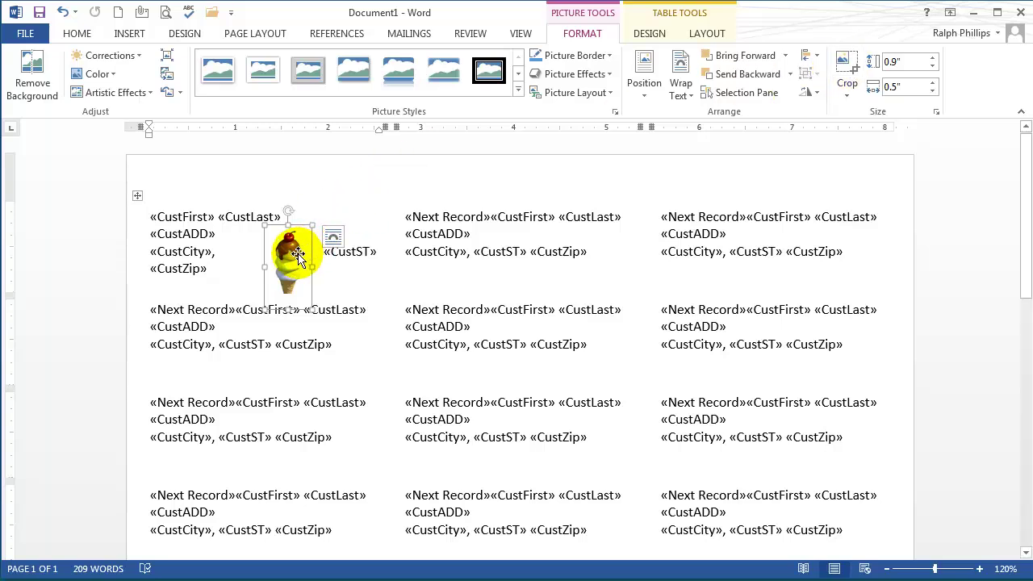
drag(293, 249, 346, 240)
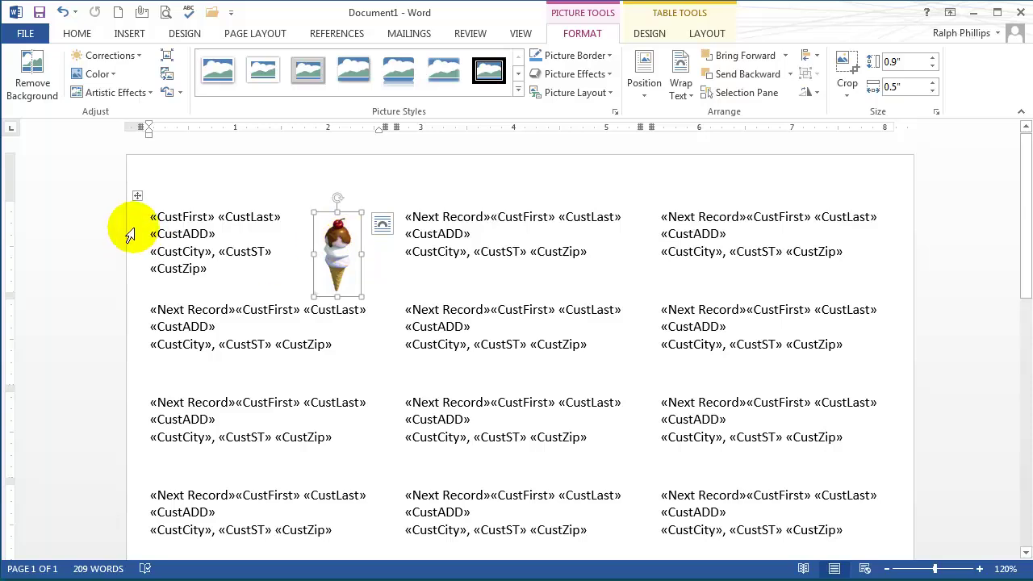
Apply all borders to the entire label table again.
click(137, 196)
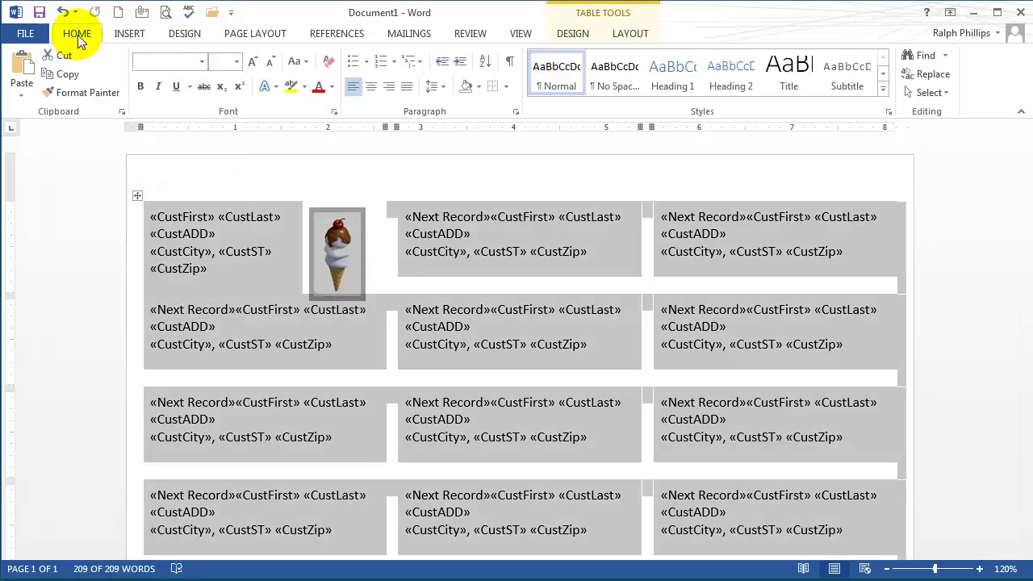
click(504, 88)
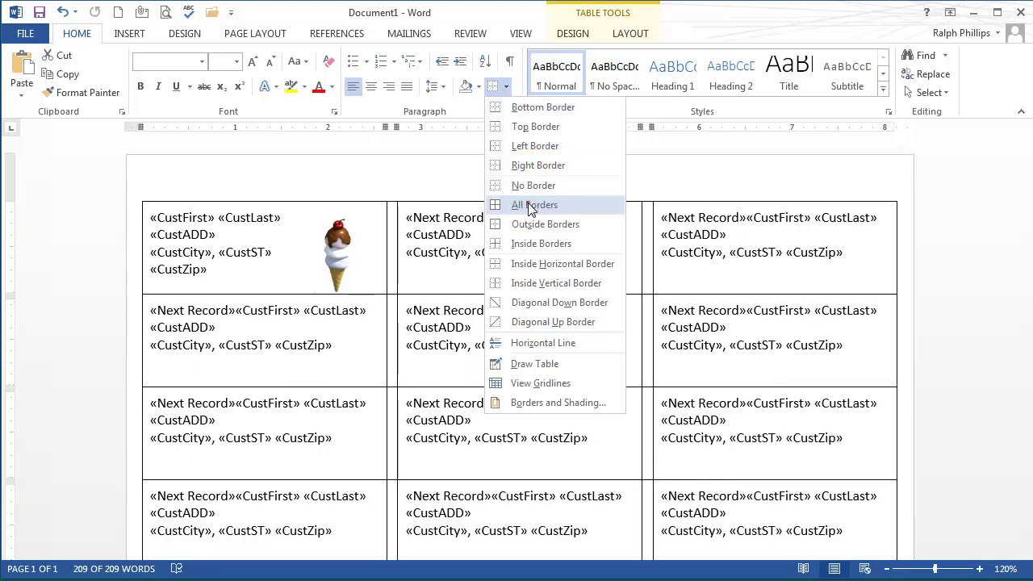
click(533, 205)
Move the ice cream picture into the first label's upper-right corner, within its borders, and update all labels to match.
click(336, 246)
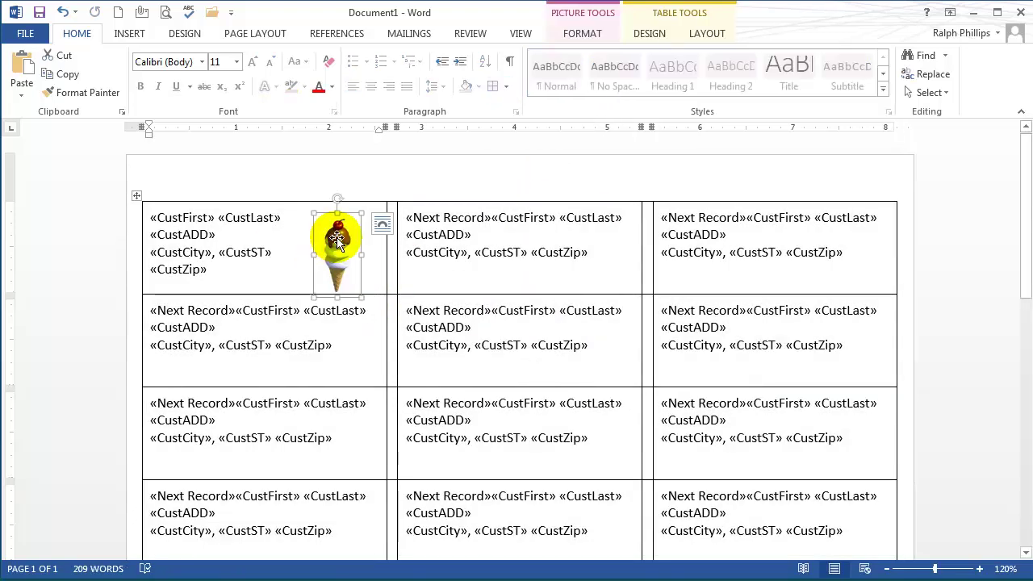
drag(336, 246, 362, 230)
click(432, 273)
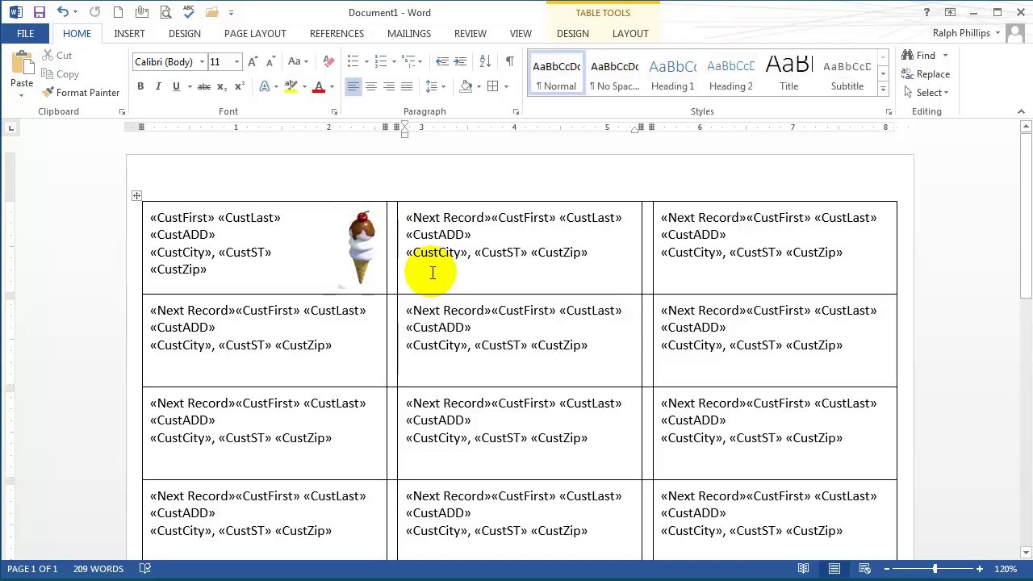
click(399, 36)
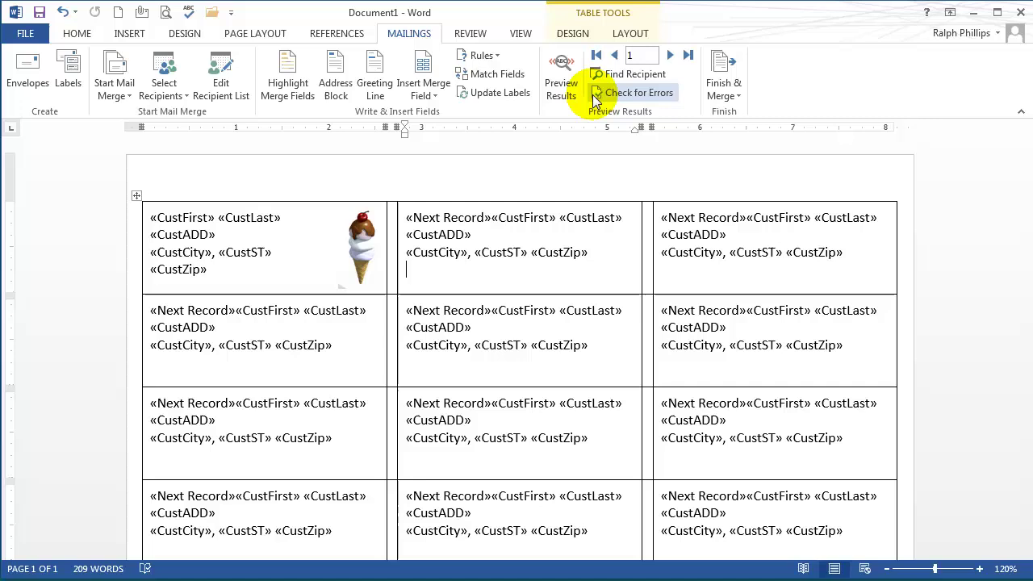
click(507, 94)
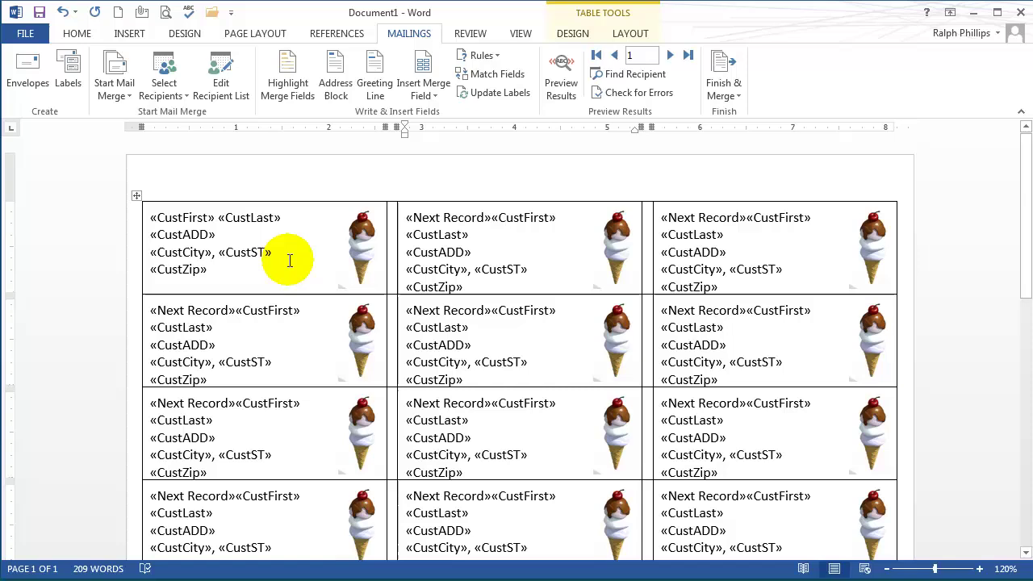
Preview the merged results and examine every label on the sheet for its address and ice cream picture.
click(563, 74)
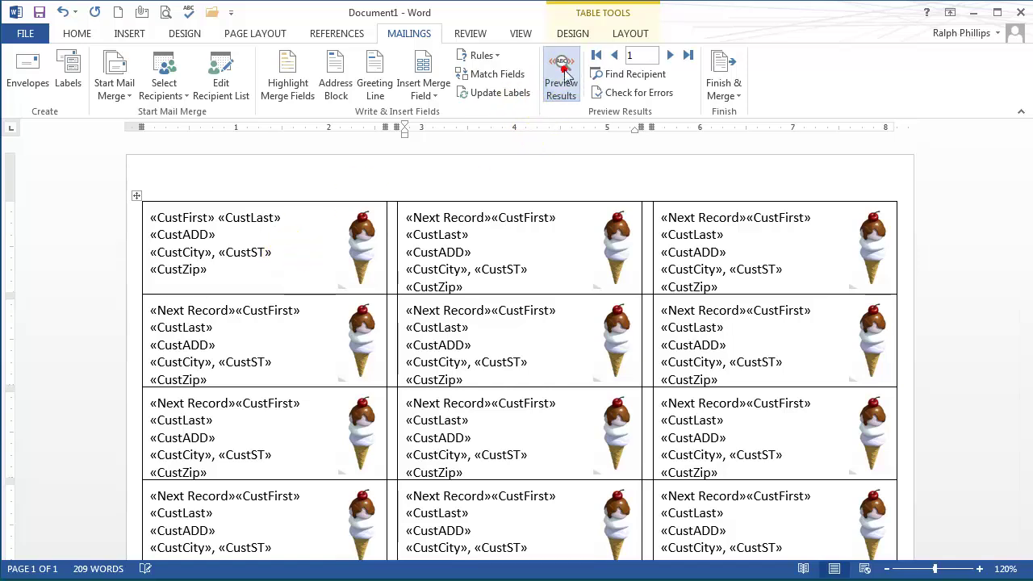
scroll(501, 317, down, 3)
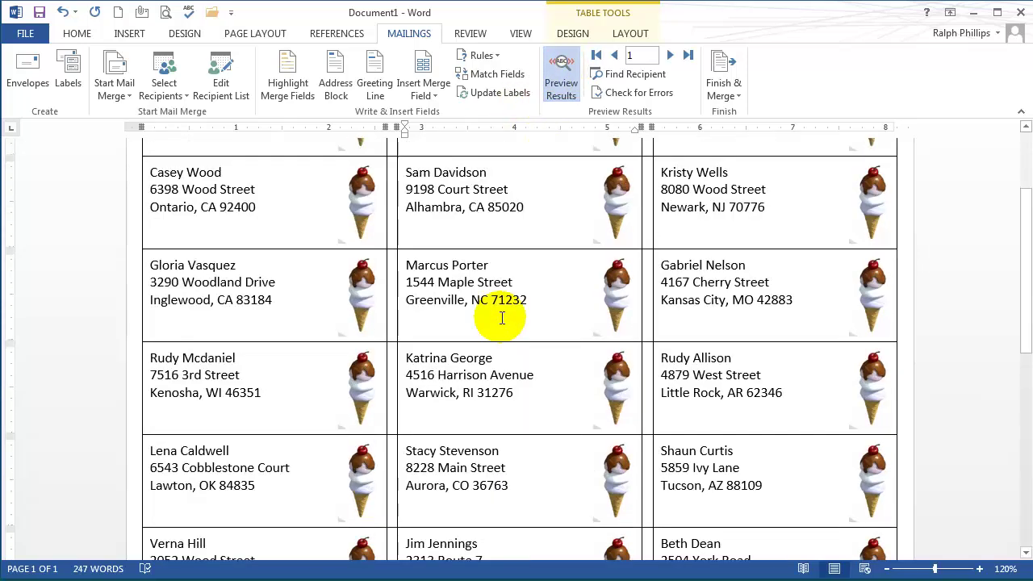
scroll(501, 317, down, 6)
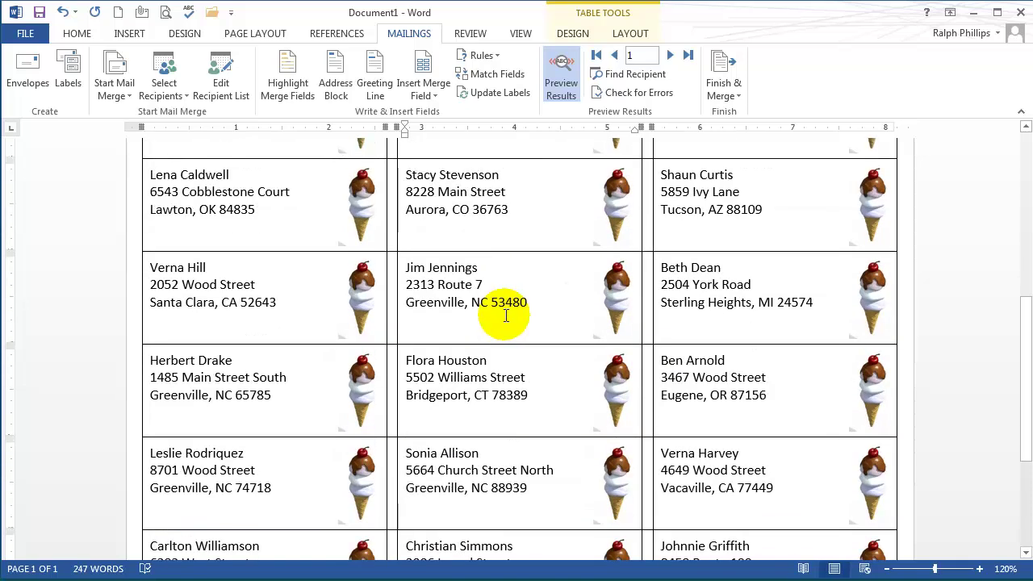
scroll(506, 316, down, 2)
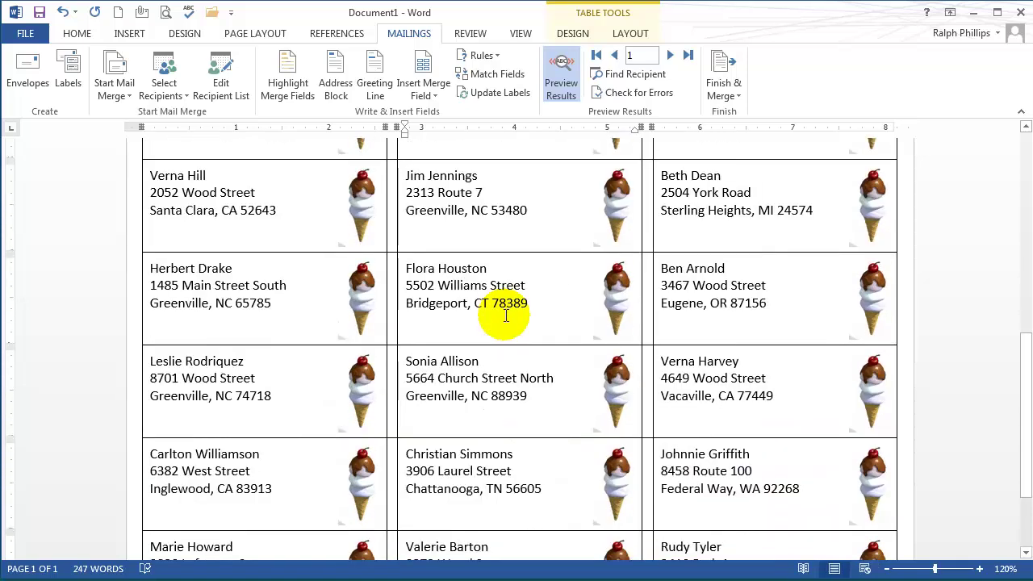
scroll(506, 316, down, 3)
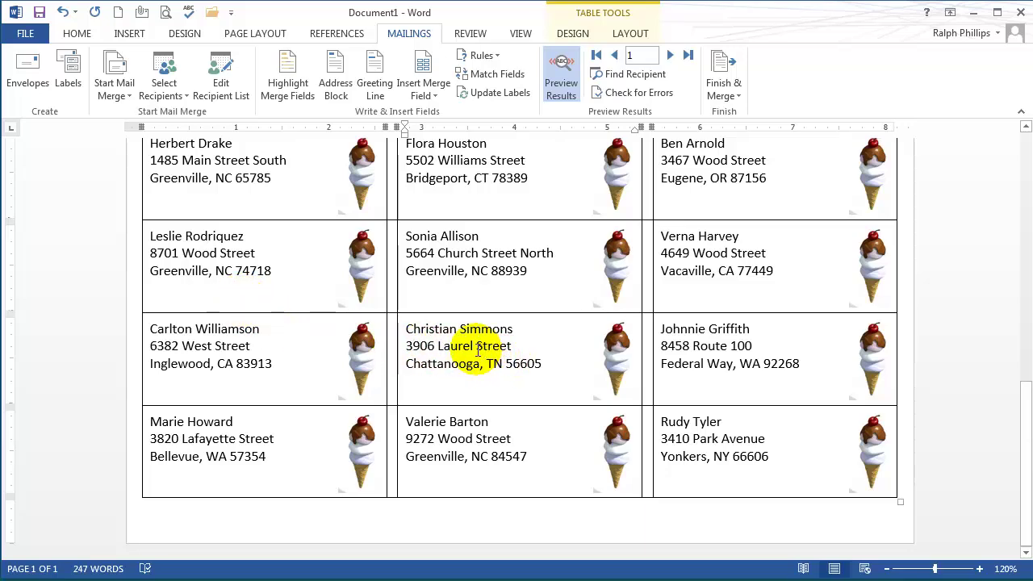
scroll(472, 347, up, 14)
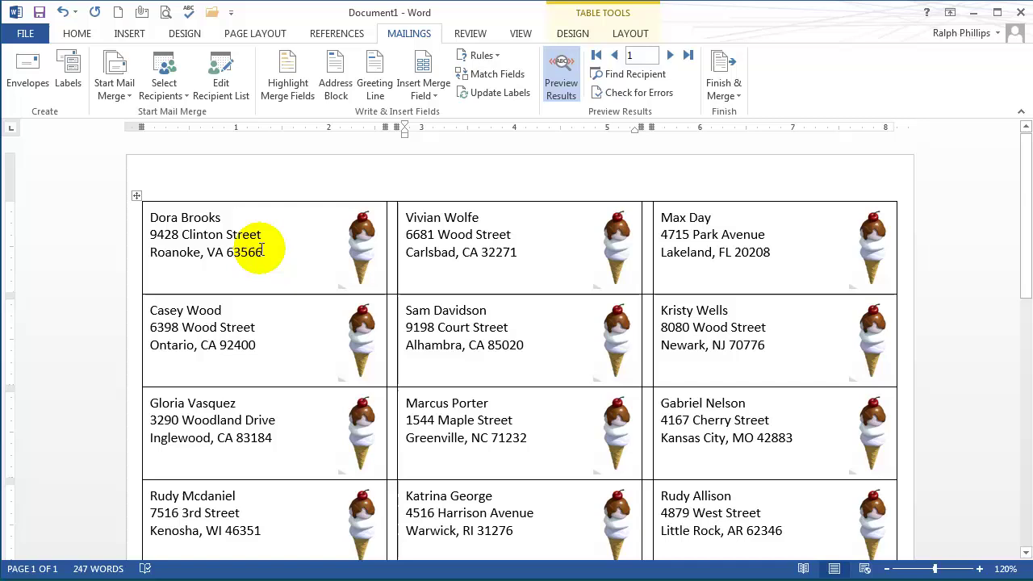
click(564, 71)
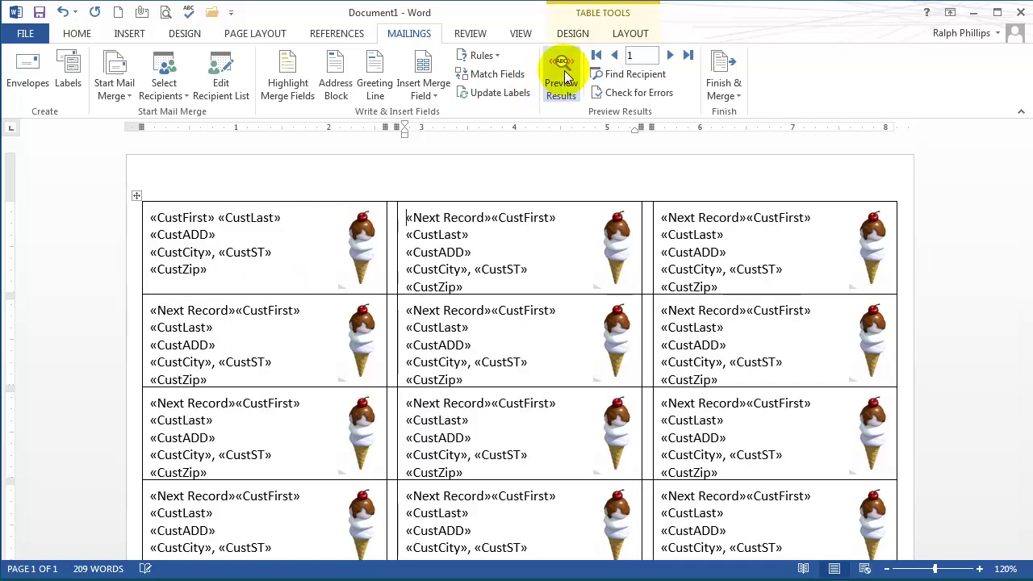
Finish the mail merge by merging all records into a new document of individually editable labels.
click(721, 91)
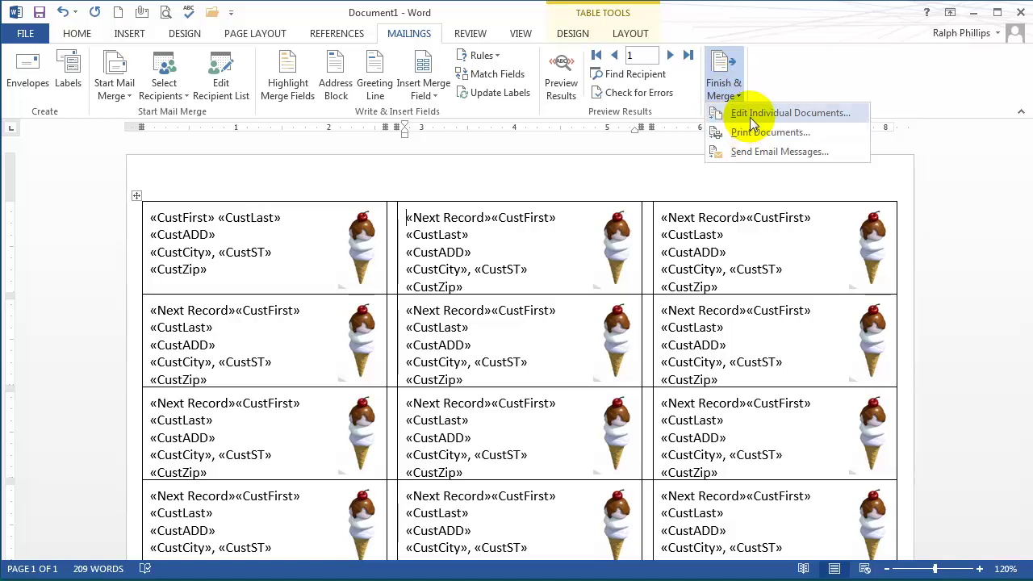
click(750, 117)
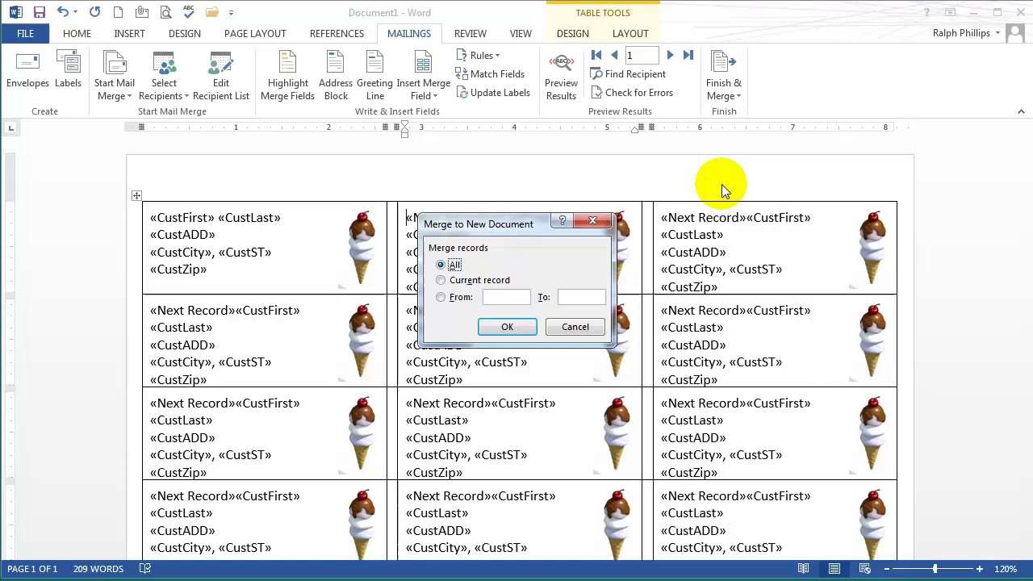
click(523, 327)
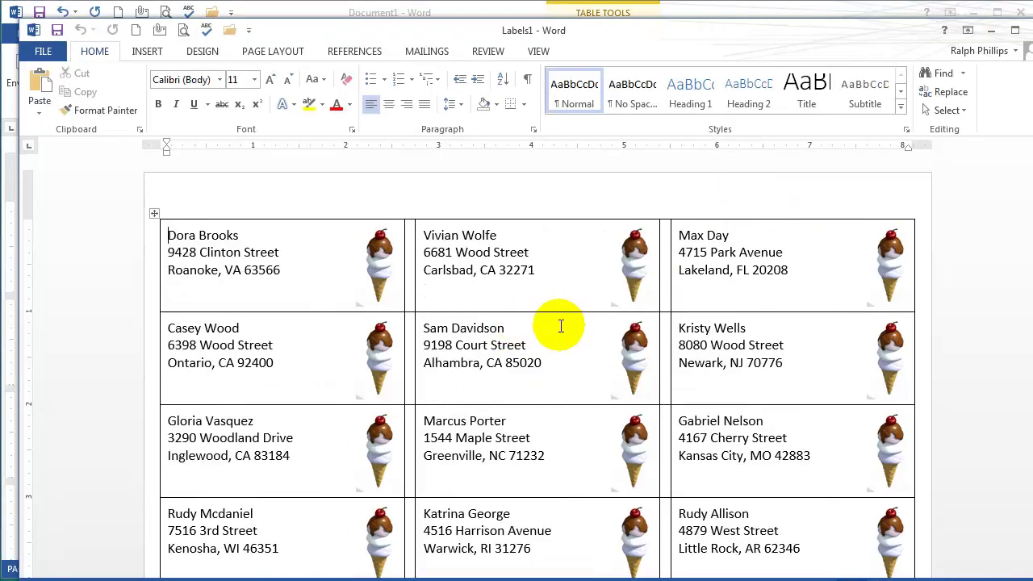
Close the merged labels document without saving it and return to the main label document.
scroll(560, 325, down, 3)
scroll(560, 325, up, 3)
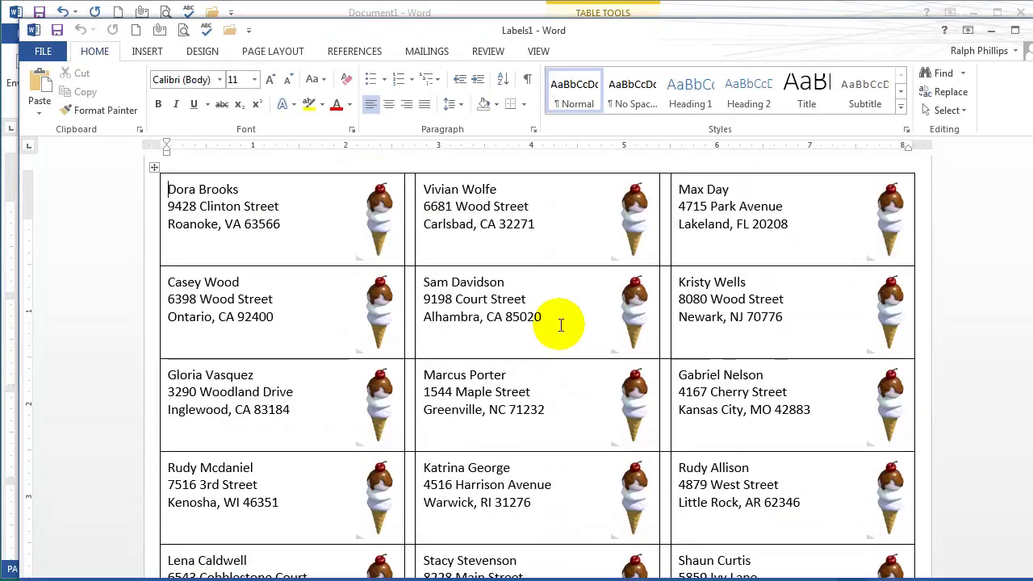
click(1015, 30)
click(623, 385)
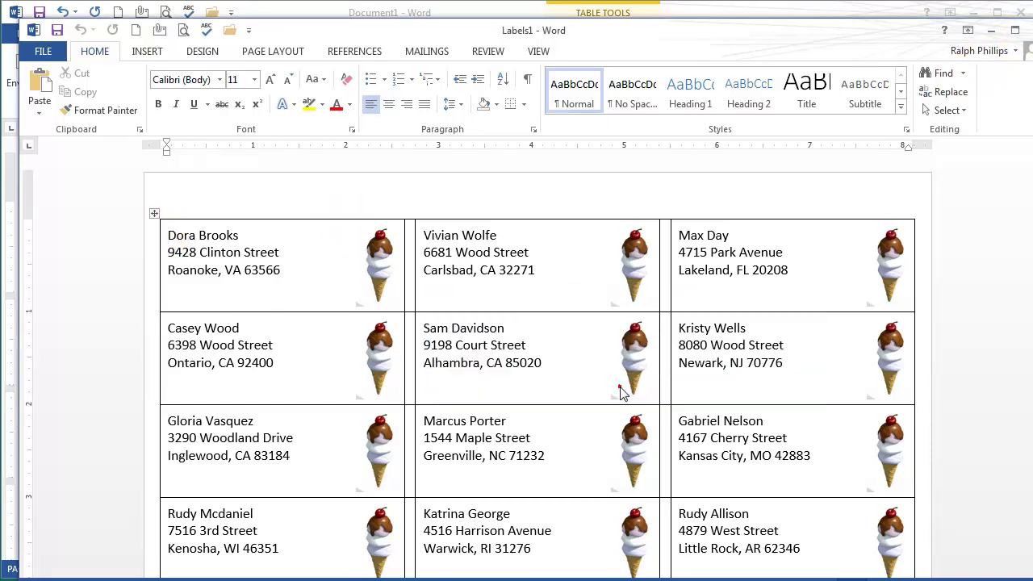
Remove all borders from the entire label table in the main merge document.
click(138, 196)
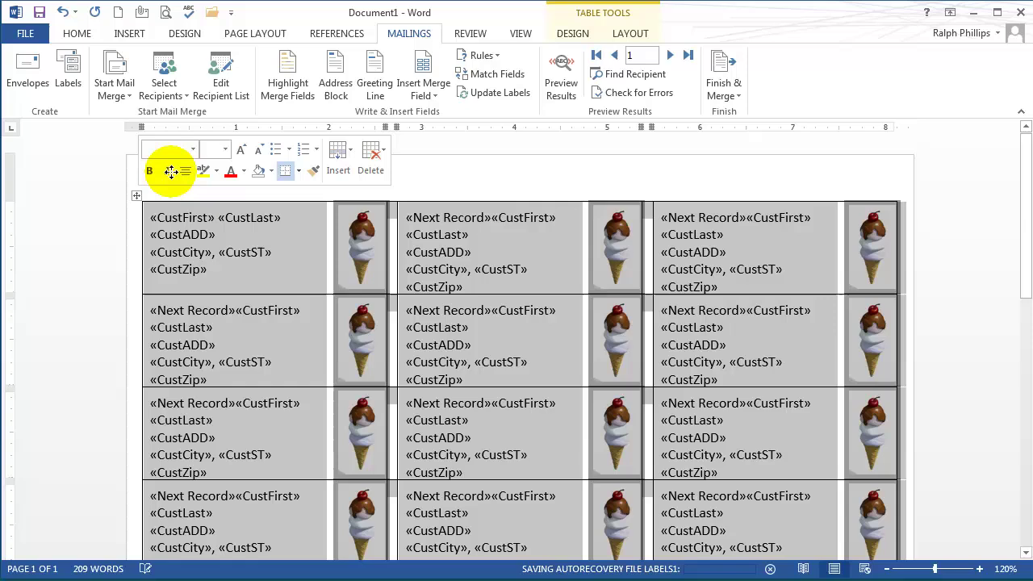
click(77, 33)
click(506, 87)
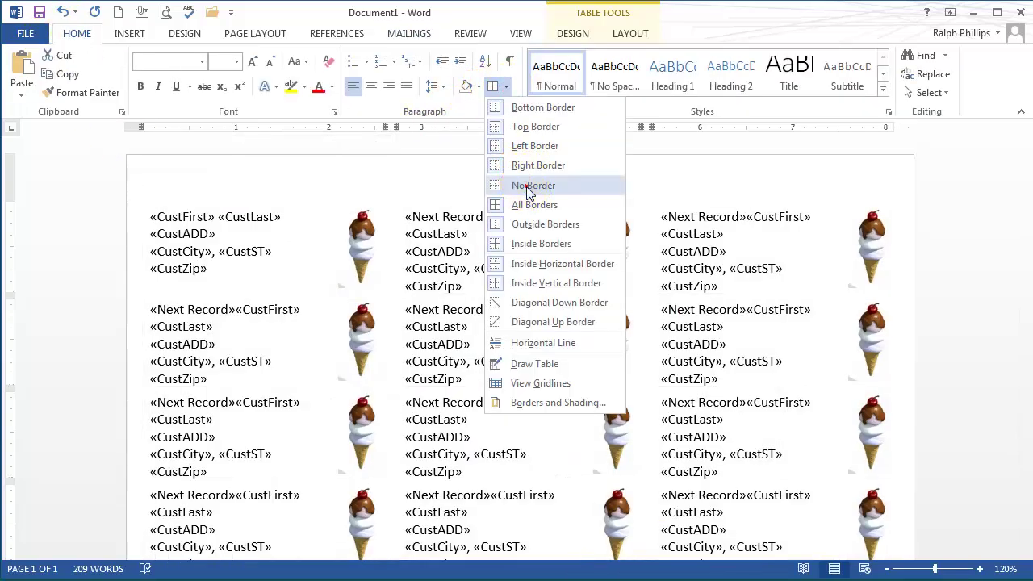
click(526, 185)
click(459, 245)
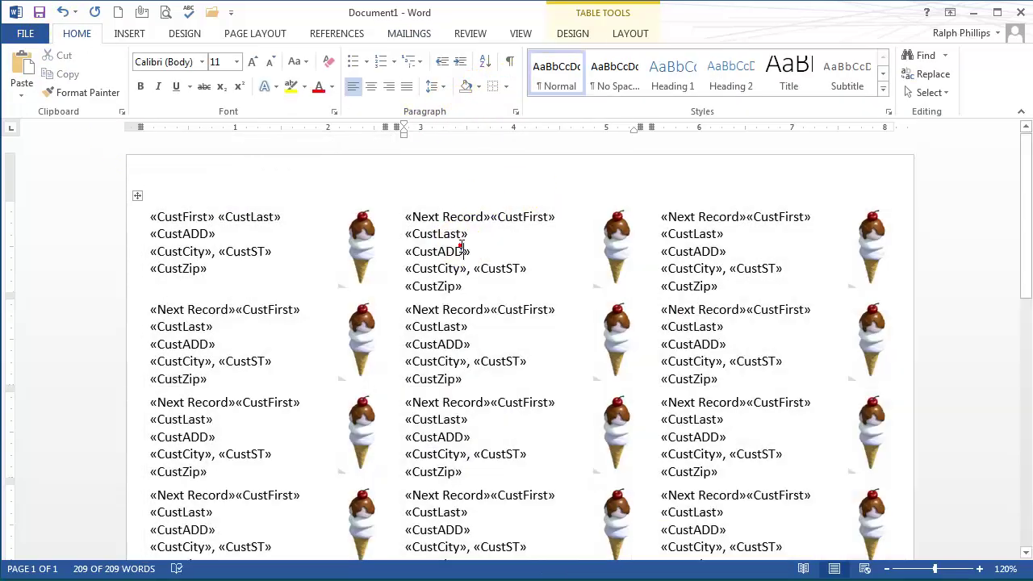
Merge all records from the borderless label sheet into a new document of individual labels and review the whole page.
click(409, 33)
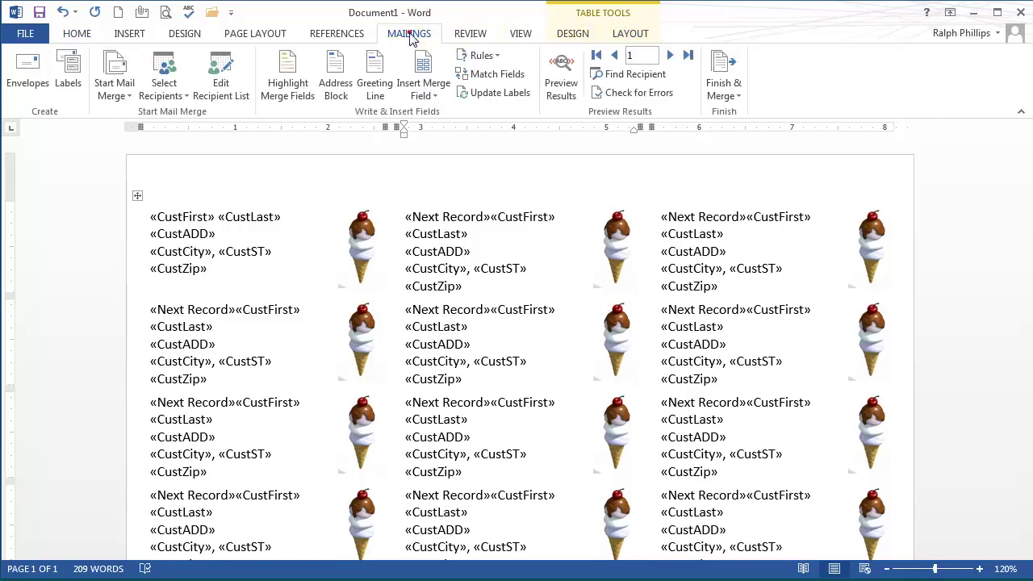
click(721, 95)
click(750, 117)
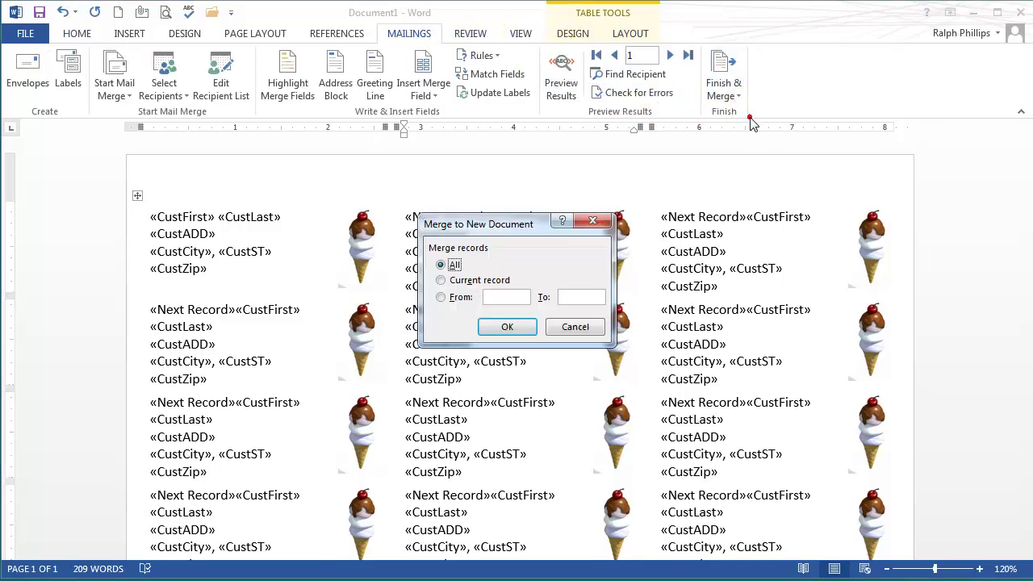
click(507, 326)
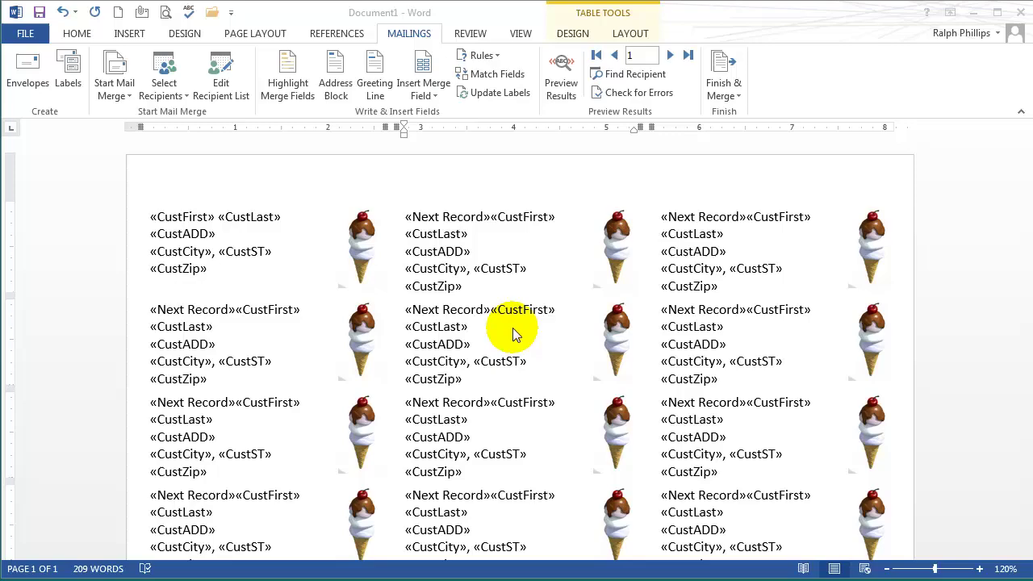
scroll(496, 333, down, 10)
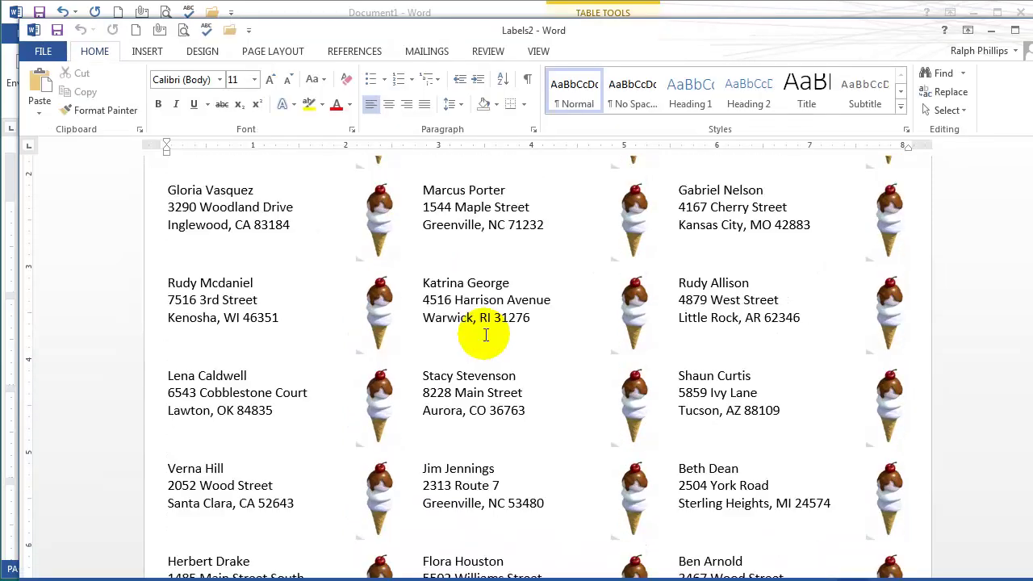
scroll(485, 333, down, 6)
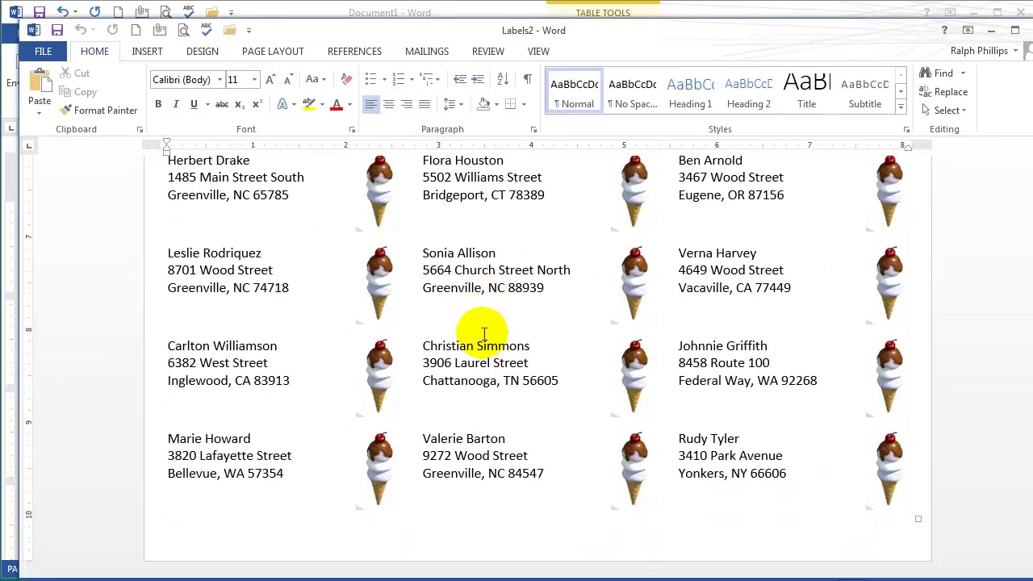
scroll(485, 333, up, 15)
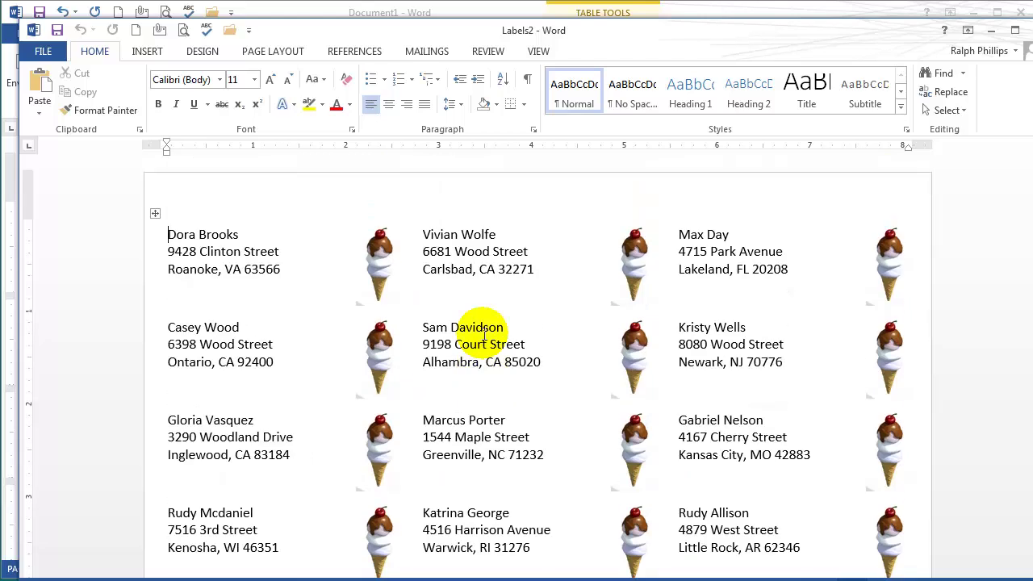